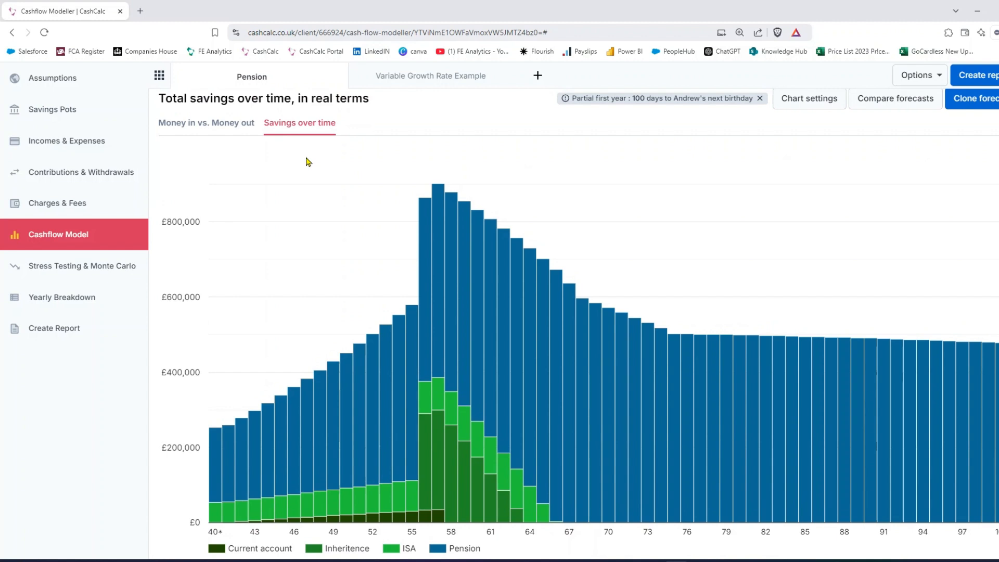
Examine the savings-over-time chart, checking the ISA and pension bars at age 40 and the jump after age 55.
{"action": "scroll", "coordinate": [328, 219], "scroll_direction": "down", "scroll_amount": 1}
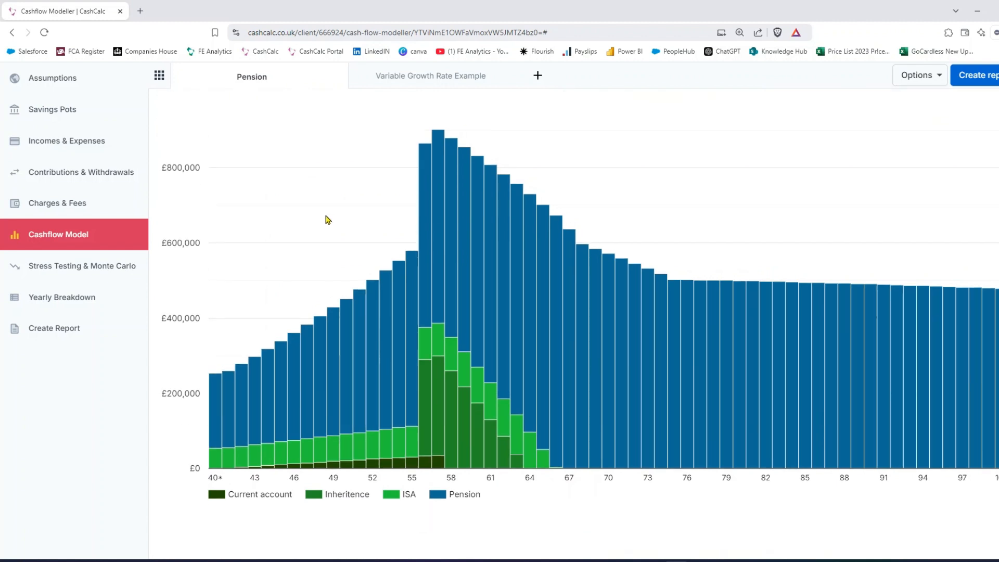
{"action": "mouse_move", "coordinate": [218, 463]}
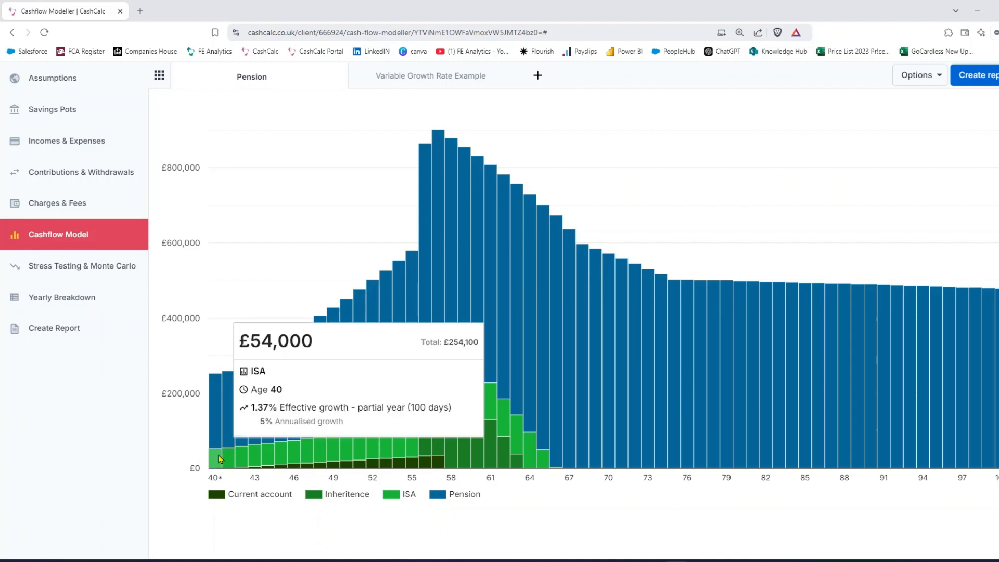
{"action": "mouse_move", "coordinate": [220, 438]}
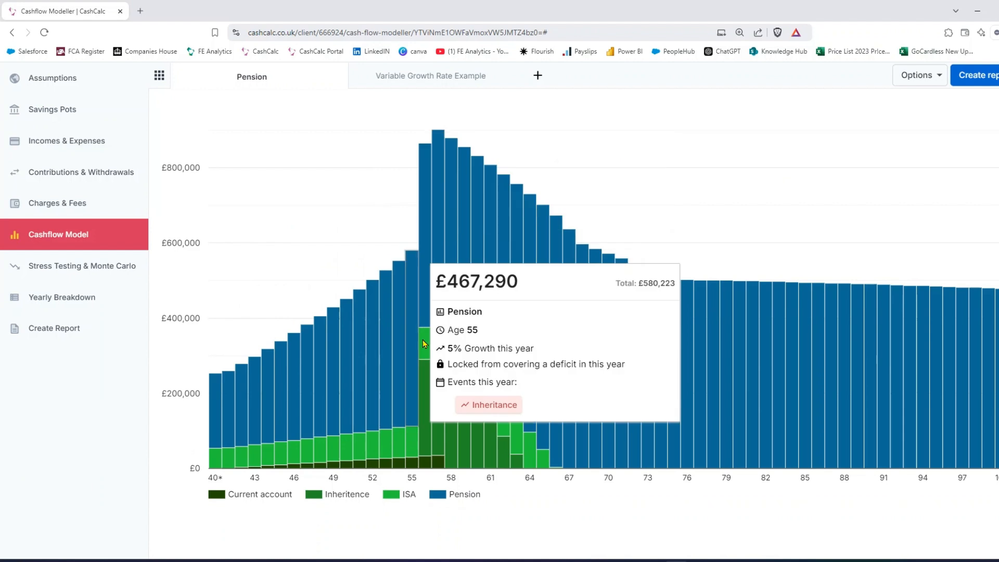
{"action": "mouse_move", "coordinate": [426, 405]}
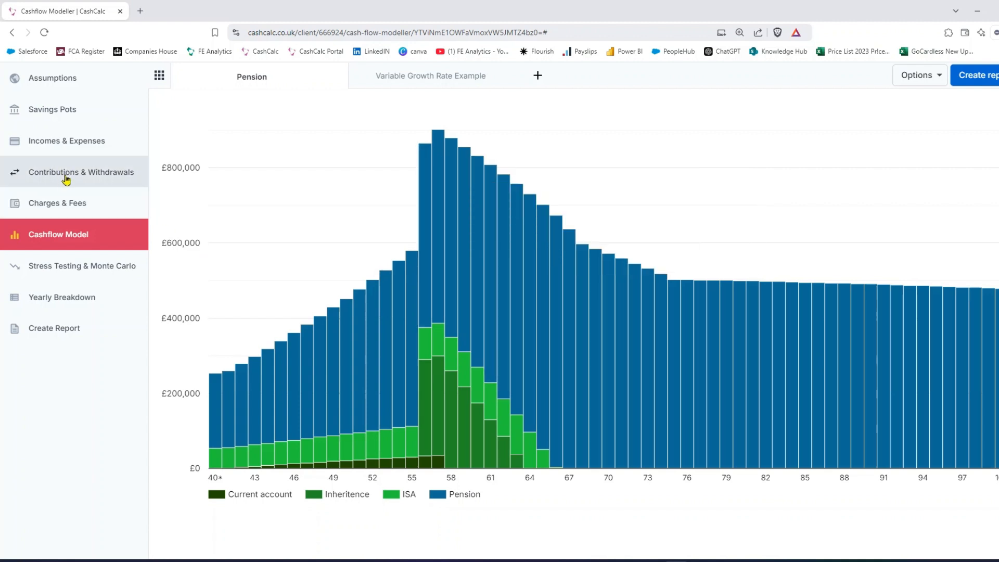
{"action": "mouse_move", "coordinate": [66, 179]}
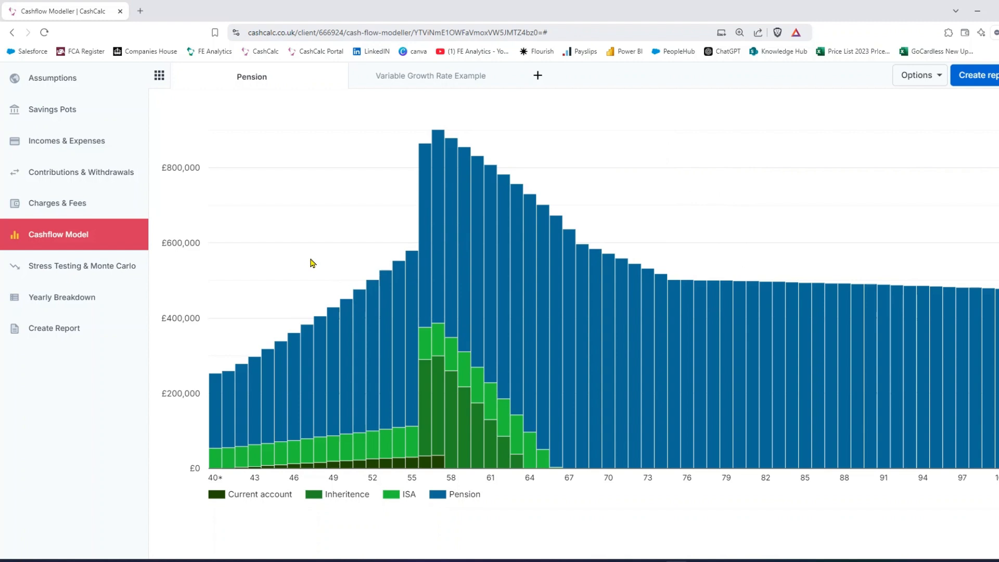
Review the starting balances of the ISA and pension in the savings pots.
{"action": "left_click", "coordinate": [69, 116]}
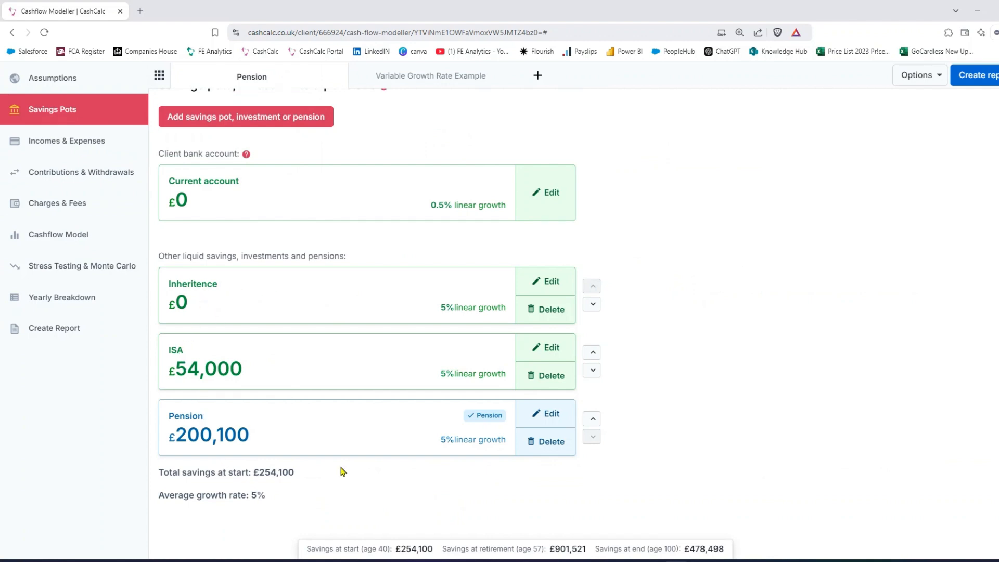
{"action": "mouse_move", "coordinate": [270, 357]}
{"action": "left_mouse_down"}
{"action": "mouse_move", "coordinate": [275, 286]}
{"action": "mouse_move", "coordinate": [259, 356]}
{"action": "left_mouse_up"}
{"action": "mouse_move", "coordinate": [317, 434]}
{"action": "left_mouse_down"}
{"action": "mouse_move", "coordinate": [310, 281]}
{"action": "mouse_move", "coordinate": [295, 438]}
{"action": "mouse_move", "coordinate": [335, 433]}
{"action": "left_mouse_up"}
Inspect the current account and inheritance growth in the cashflow chart and compare with the savings pots' starting balances.
{"action": "left_click", "coordinate": [56, 238]}
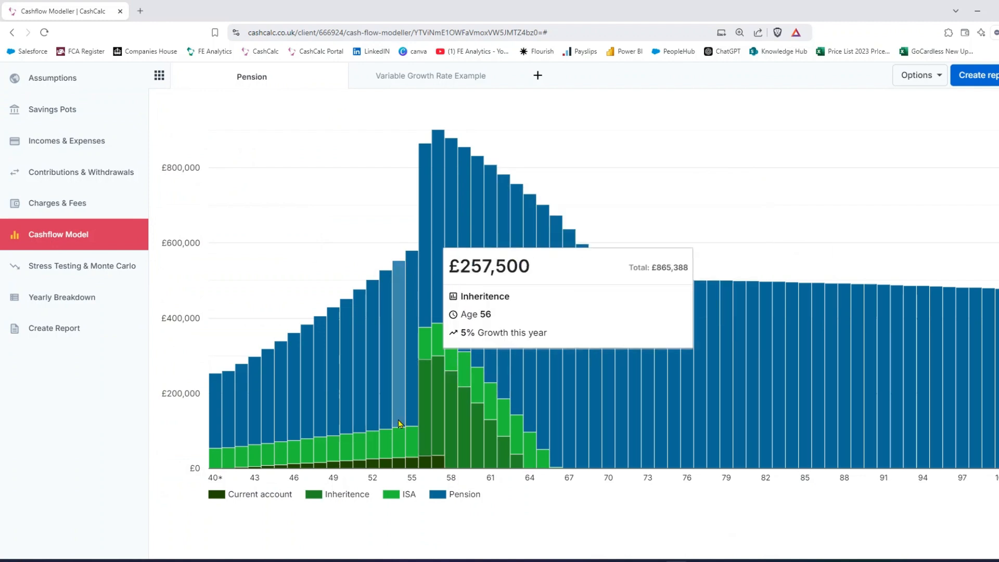
{"action": "mouse_move", "coordinate": [214, 458]}
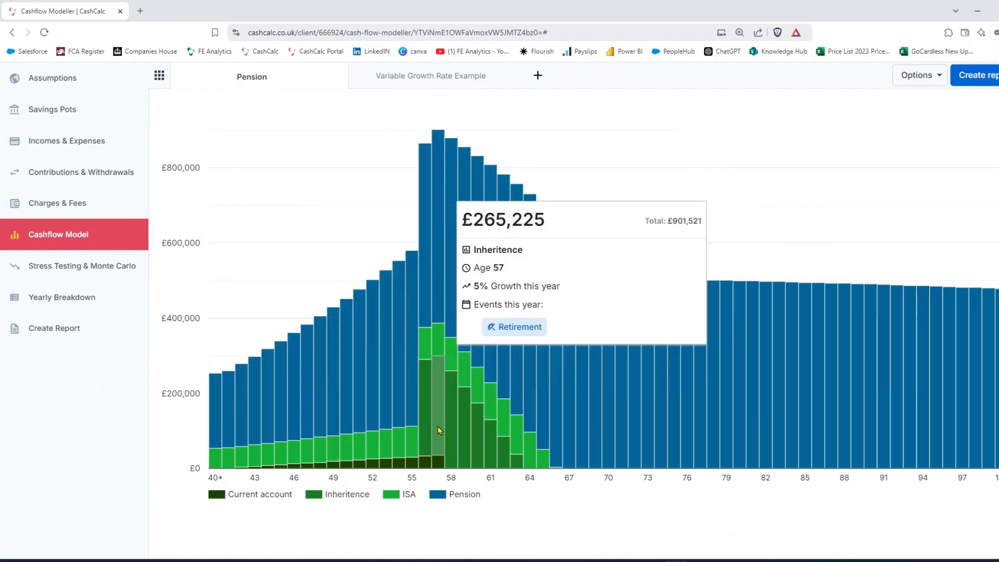
{"action": "mouse_move", "coordinate": [426, 426]}
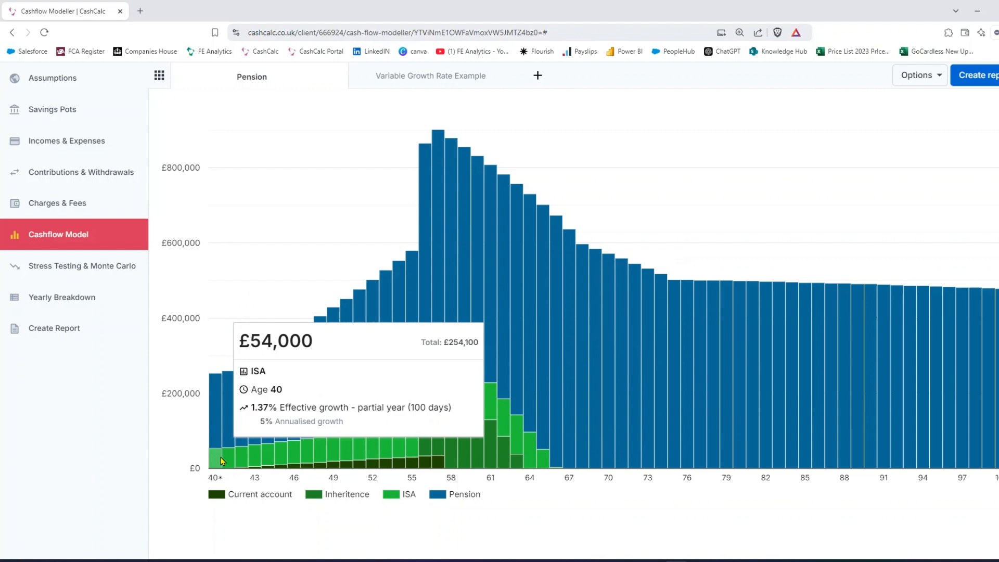
{"action": "mouse_move", "coordinate": [269, 470]}
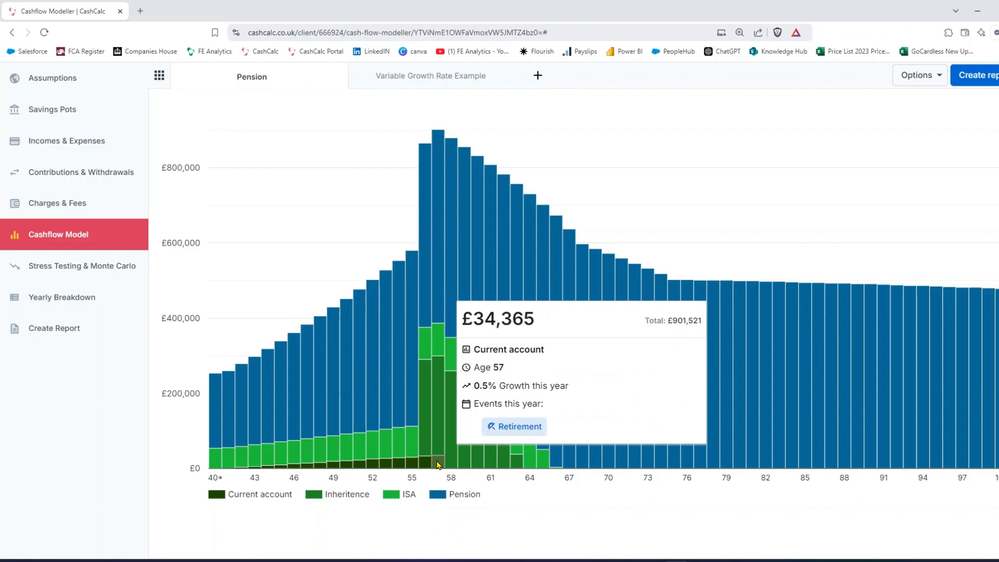
{"action": "left_click", "coordinate": [83, 119]}
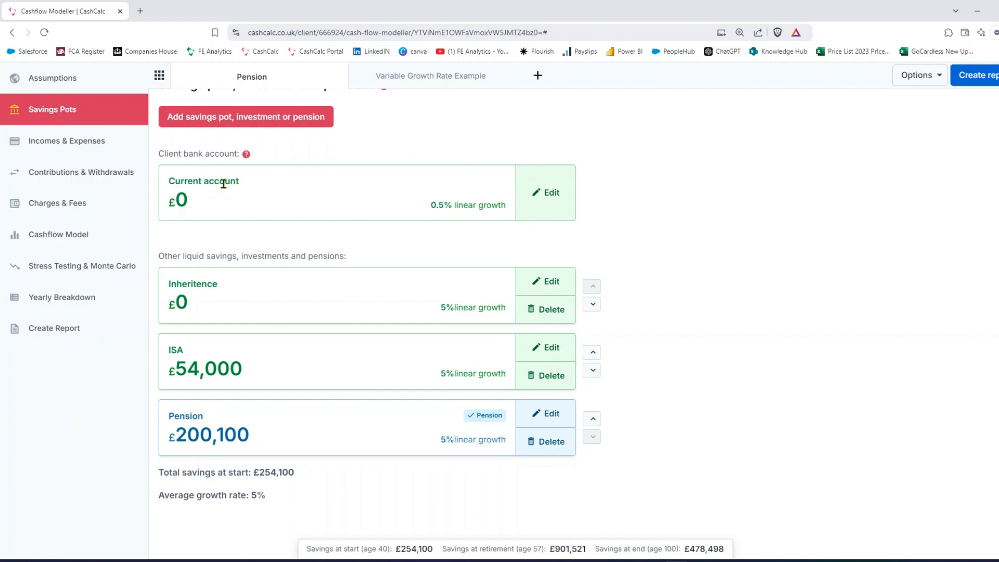
Examine the Money in vs. Money out chart of the cashflow model, comparing salary income with the expense line.
{"action": "left_click", "coordinate": [85, 234]}
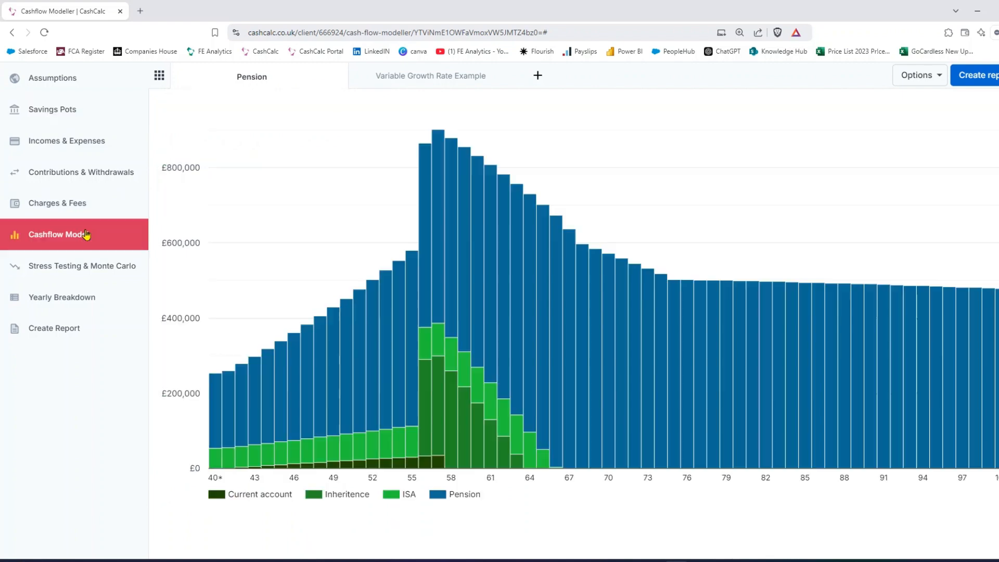
{"action": "scroll", "coordinate": [305, 263], "scroll_direction": "up", "scroll_amount": 3}
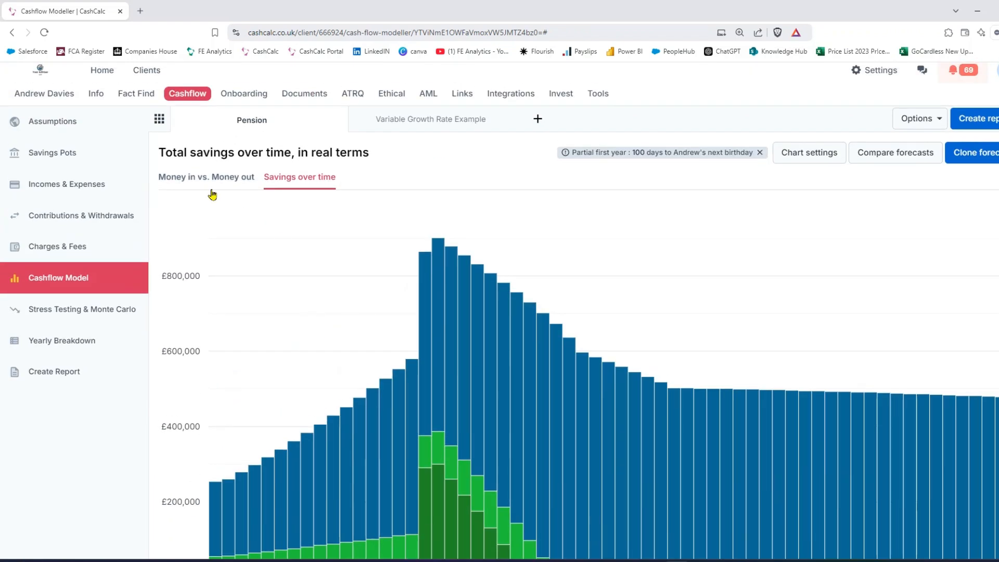
{"action": "left_click", "coordinate": [206, 180]}
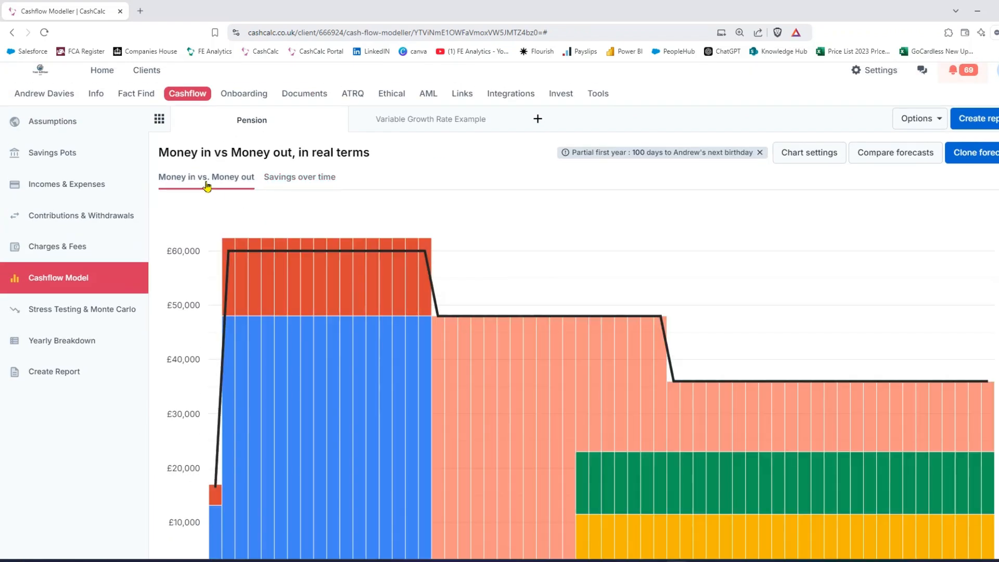
{"action": "scroll", "coordinate": [217, 215], "scroll_direction": "down", "scroll_amount": 1}
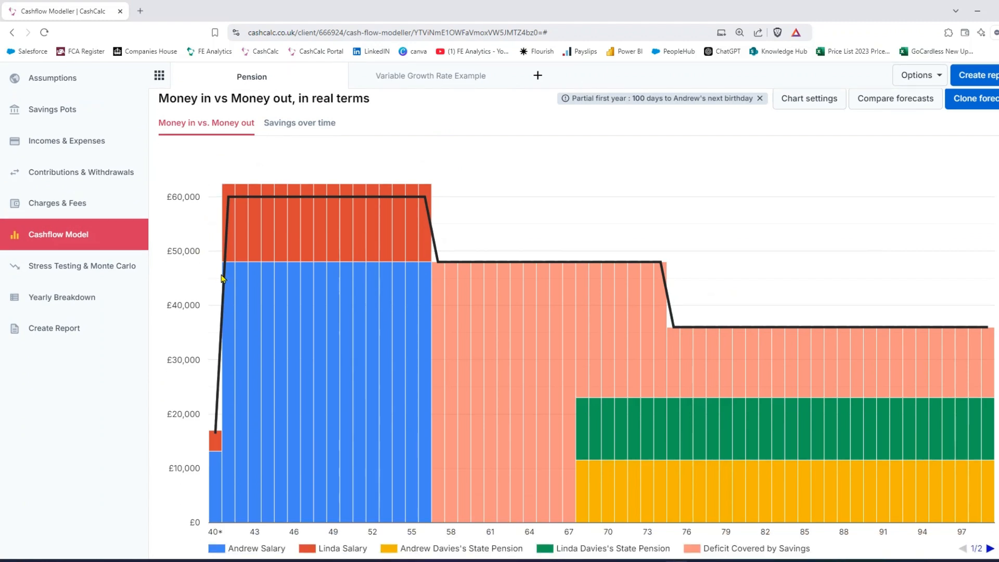
{"action": "mouse_move", "coordinate": [231, 192]}
Set the surplus income to save to 0% in the forecast's advanced assumptions and save.
{"action": "left_click", "coordinate": [305, 128]}
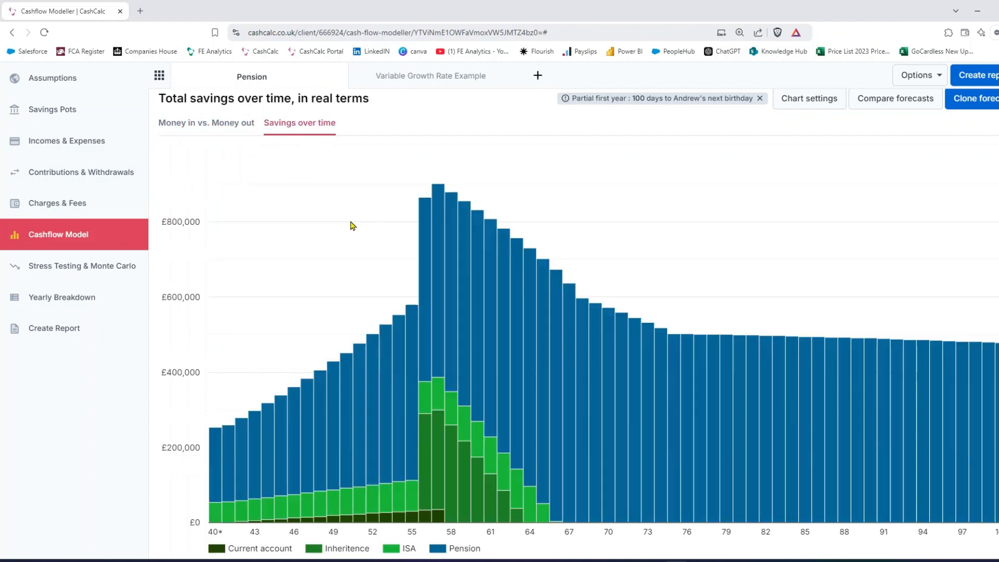
{"action": "mouse_move", "coordinate": [379, 515]}
{"action": "scroll", "coordinate": [880, 177], "scroll_direction": "up", "scroll_amount": 1}
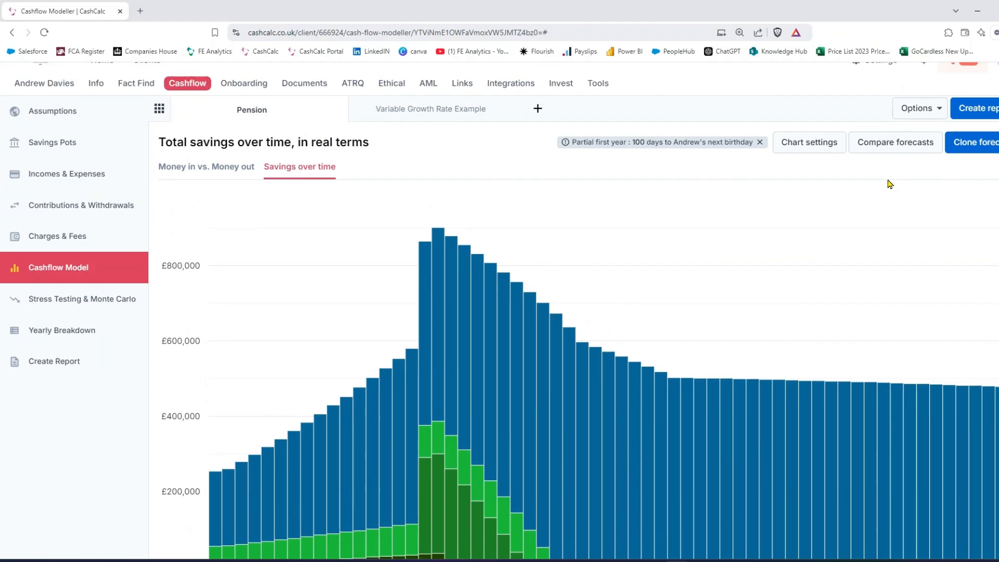
{"action": "left_click", "coordinate": [919, 126]}
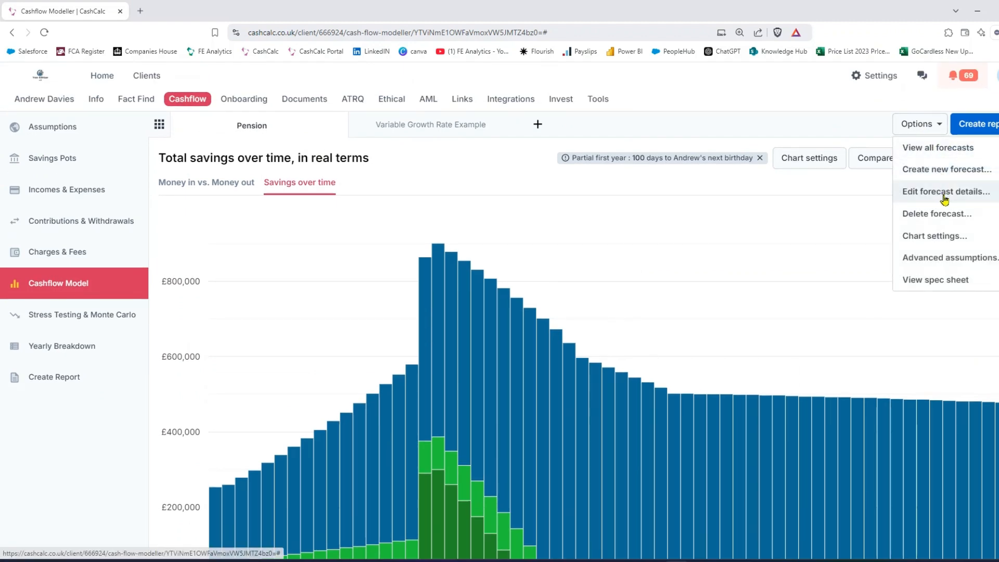
{"action": "left_click", "coordinate": [953, 268]}
{"action": "left_click", "coordinate": [490, 242]}
{"action": "left_click_drag", "start_coordinate": [490, 242], "coordinate": [458, 244]}
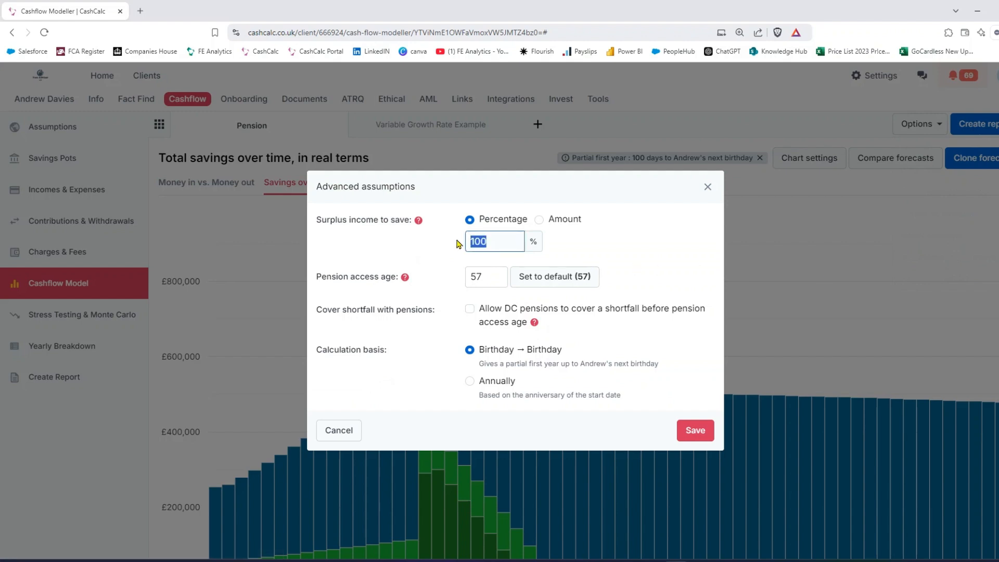
{"action": "type", "text": "0"}
{"action": "left_click", "coordinate": [697, 432]}
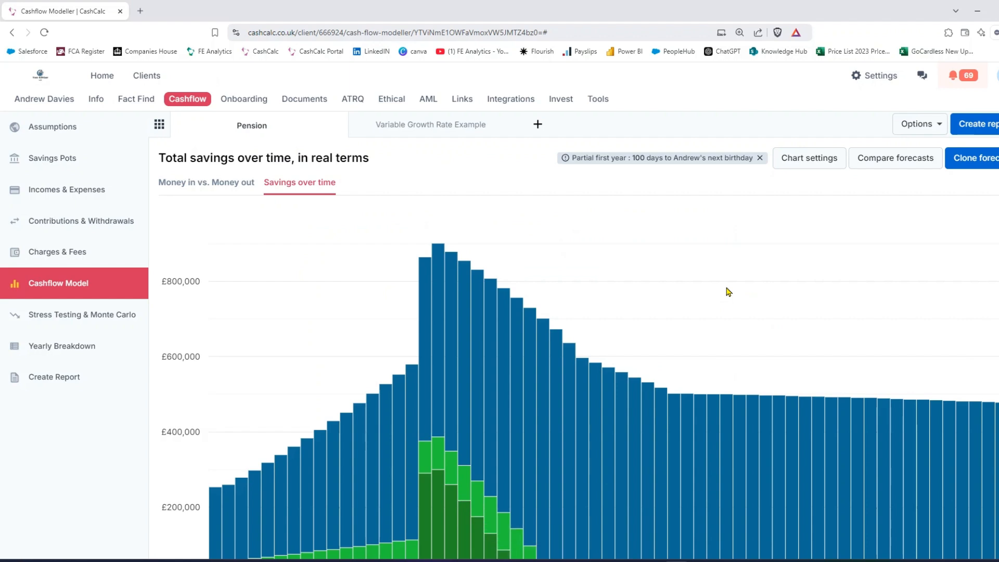
Review the effect of the surplus setting in the Savings over time and Money in vs. Money out charts.
{"action": "scroll", "coordinate": [728, 291], "scroll_direction": "down", "scroll_amount": 1}
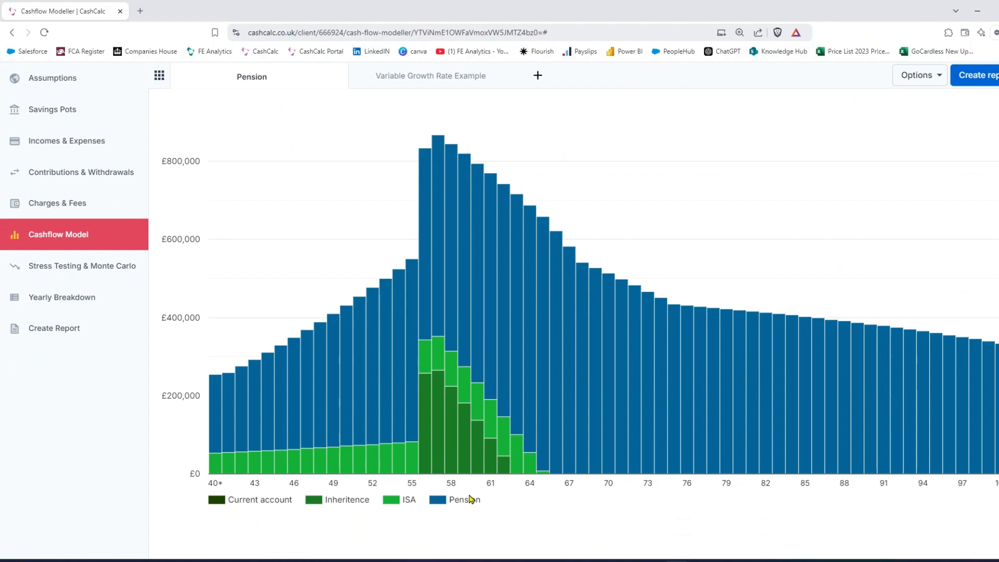
{"action": "scroll", "coordinate": [297, 259], "scroll_direction": "up", "scroll_amount": 2}
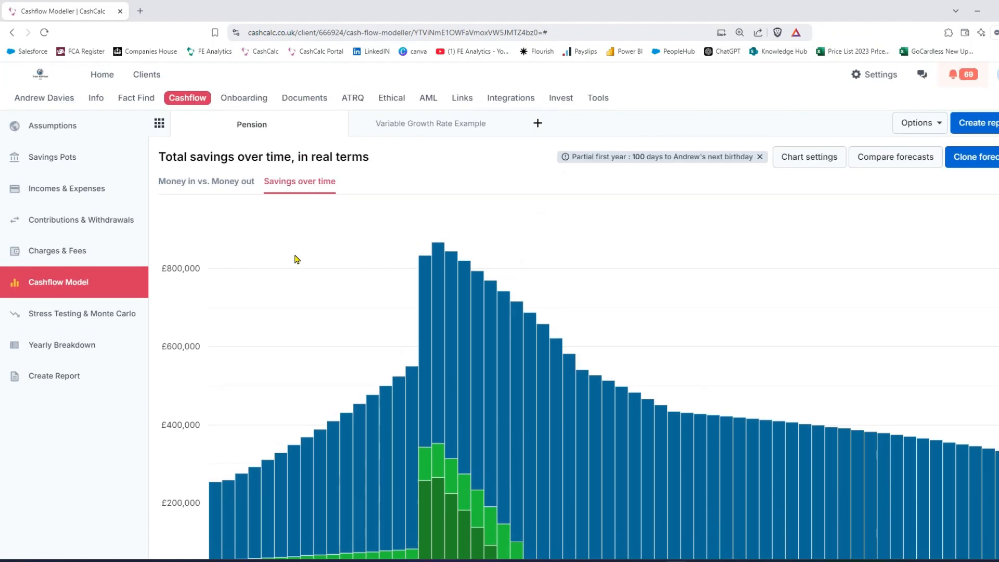
{"action": "left_click", "coordinate": [209, 186]}
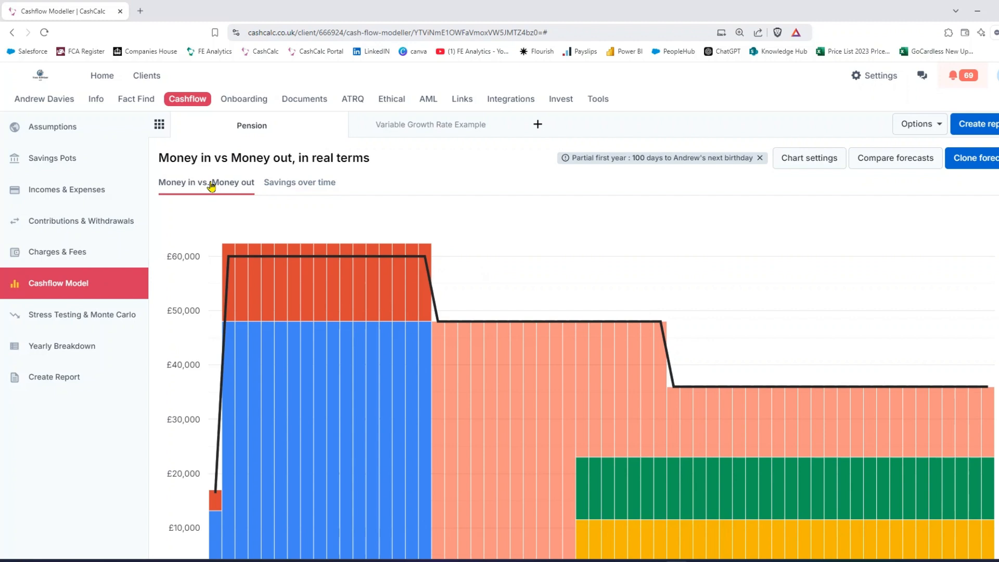
{"action": "mouse_move", "coordinate": [240, 244]}
{"action": "left_click", "coordinate": [291, 186]}
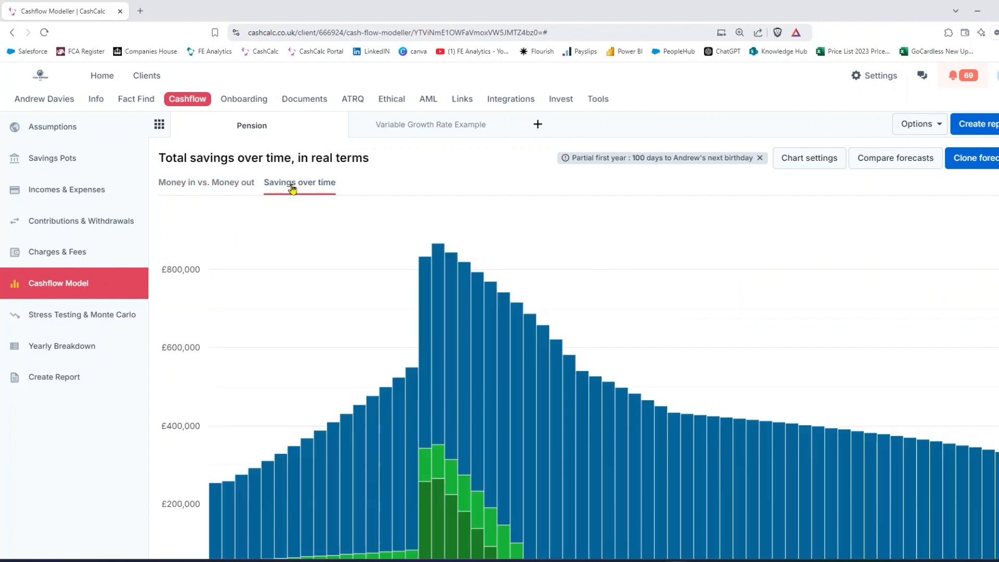
{"action": "scroll", "coordinate": [693, 254], "scroll_direction": "down", "scroll_amount": 1}
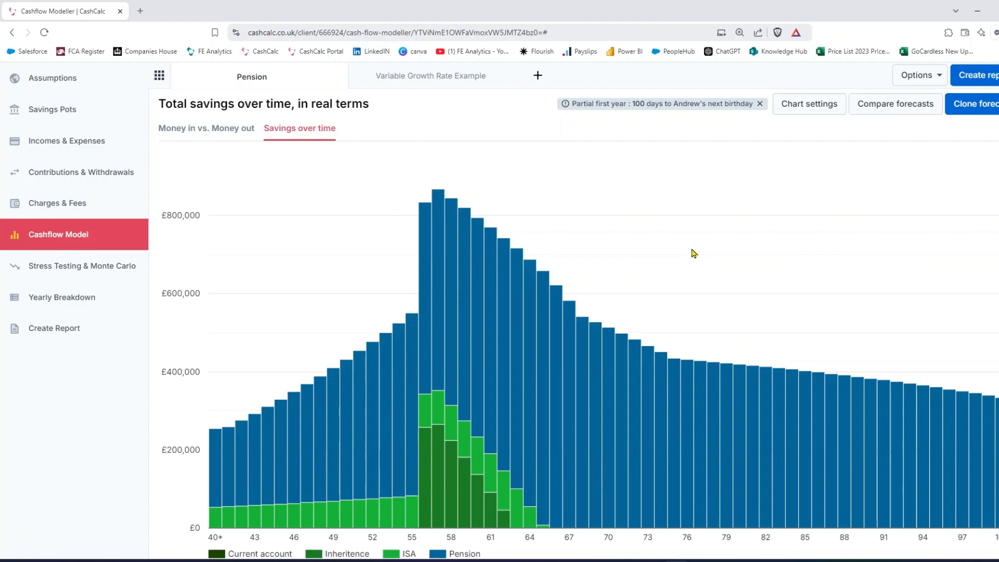
Start adding an Other event at age 66 to the assumptions timeline and discard it.
{"action": "left_click", "coordinate": [46, 83]}
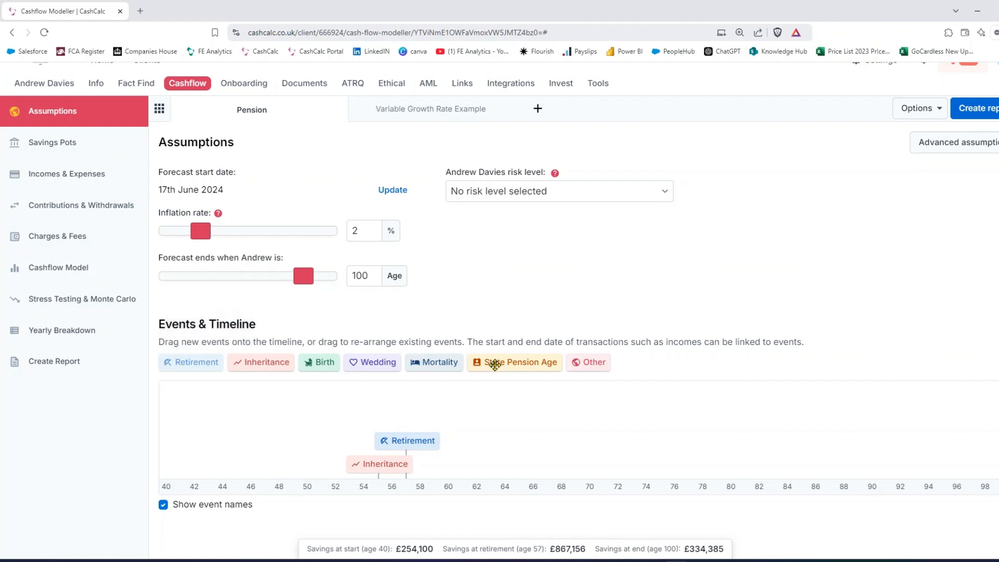
{"action": "left_click_drag", "start_coordinate": [593, 366], "coordinate": [534, 447]}
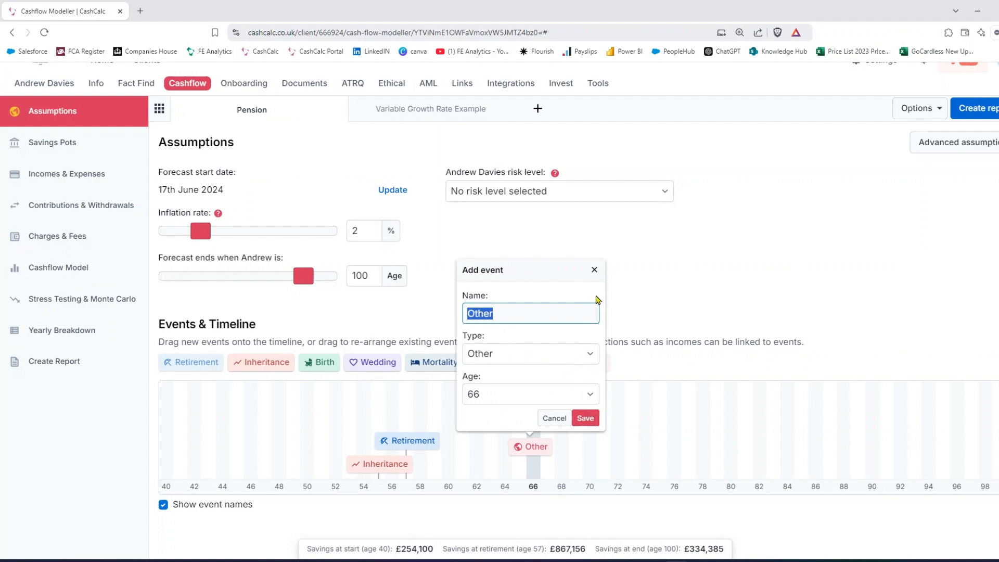
{"action": "left_click", "coordinate": [594, 270]}
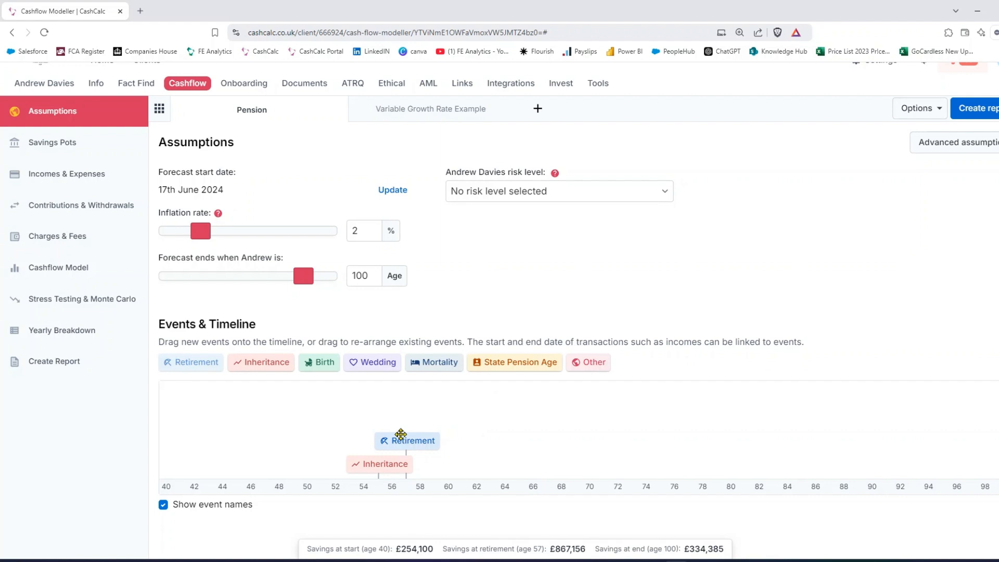
Open the £4,000 monthly salary income for editing and check its start and end settings.
{"action": "left_click", "coordinate": [94, 174]}
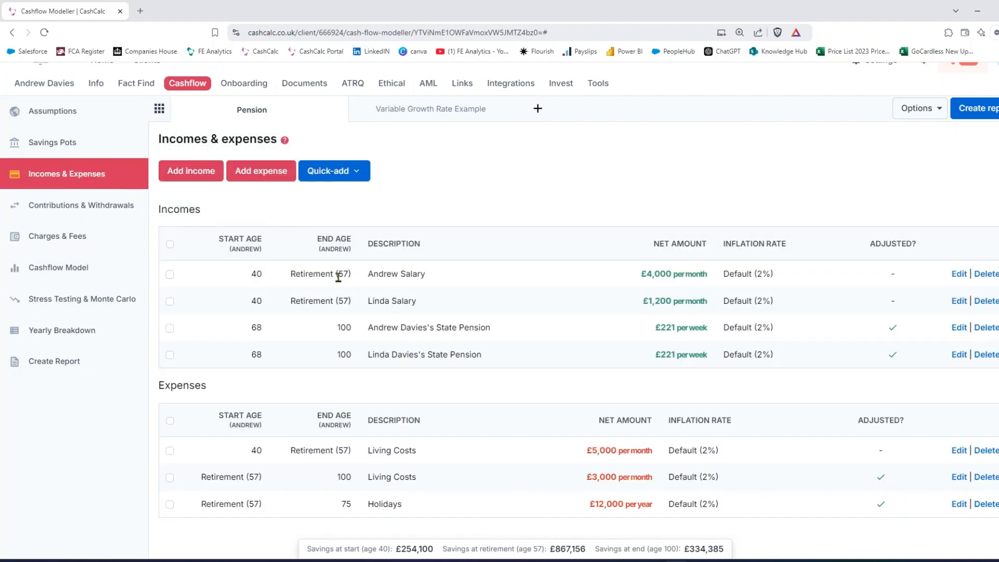
{"action": "left_click", "coordinate": [959, 274]}
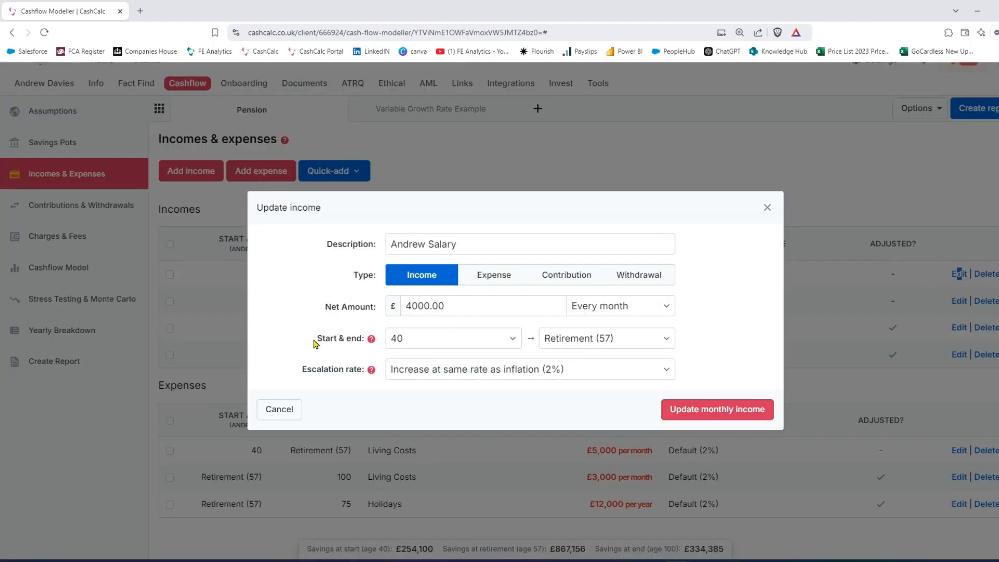
{"action": "left_click_drag", "start_coordinate": [316, 341], "coordinate": [339, 339]}
{"action": "double_click", "coordinate": [357, 339]}
Browse the event and age choices for the salary's end and close the income without updating it.
{"action": "left_click", "coordinate": [594, 343]}
{"action": "scroll", "coordinate": [592, 281], "scroll_direction": "down", "scroll_amount": 2}
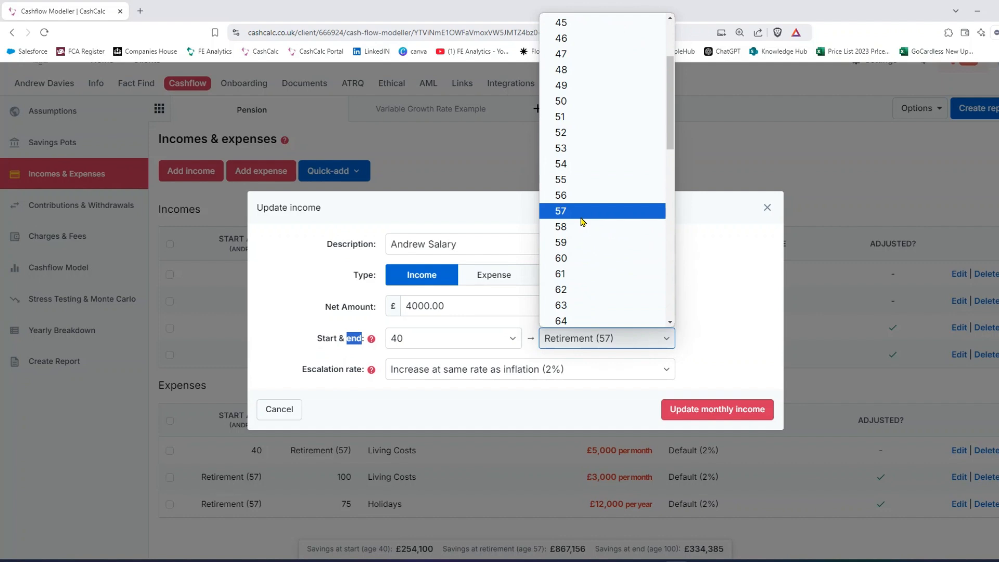
{"action": "left_click", "coordinate": [697, 300]}
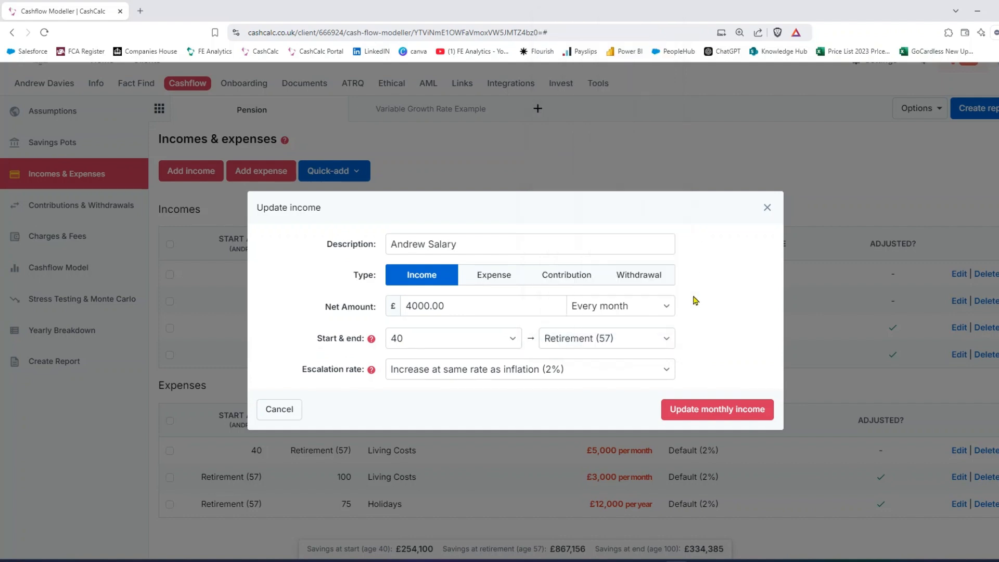
{"action": "left_click", "coordinate": [617, 339]}
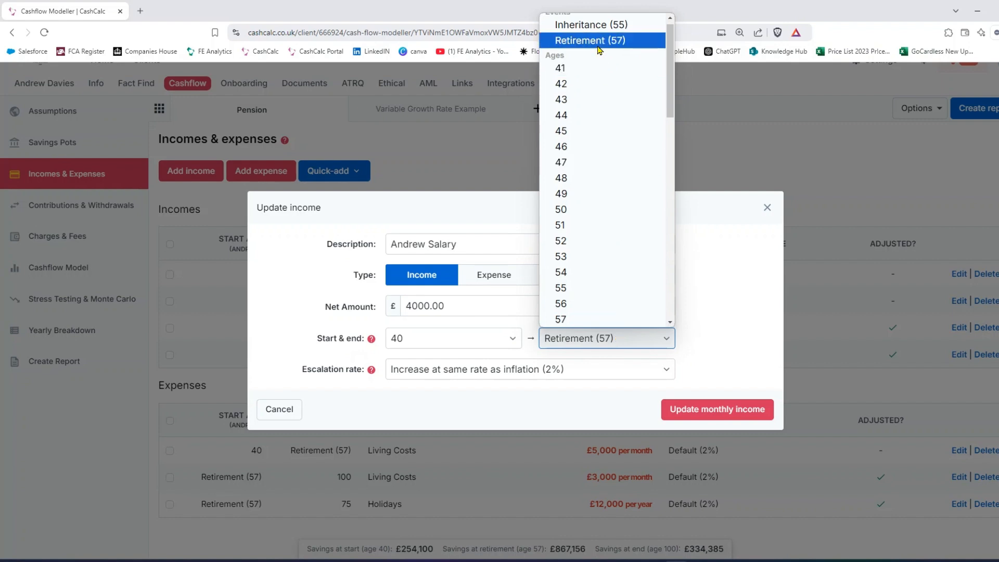
{"action": "left_click", "coordinate": [768, 208]}
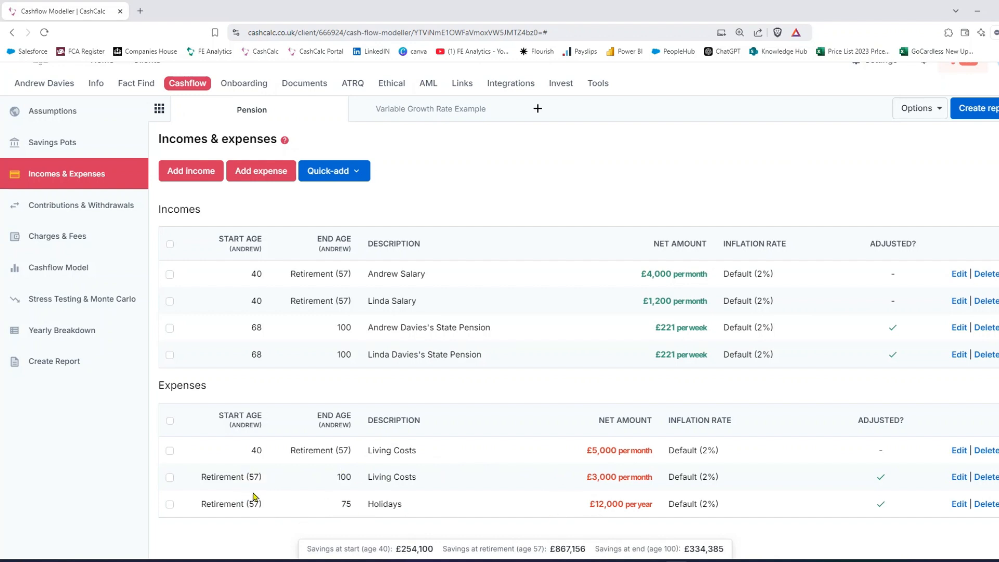
Review the start and end ages of the savings contributions.
{"action": "left_click", "coordinate": [79, 206]}
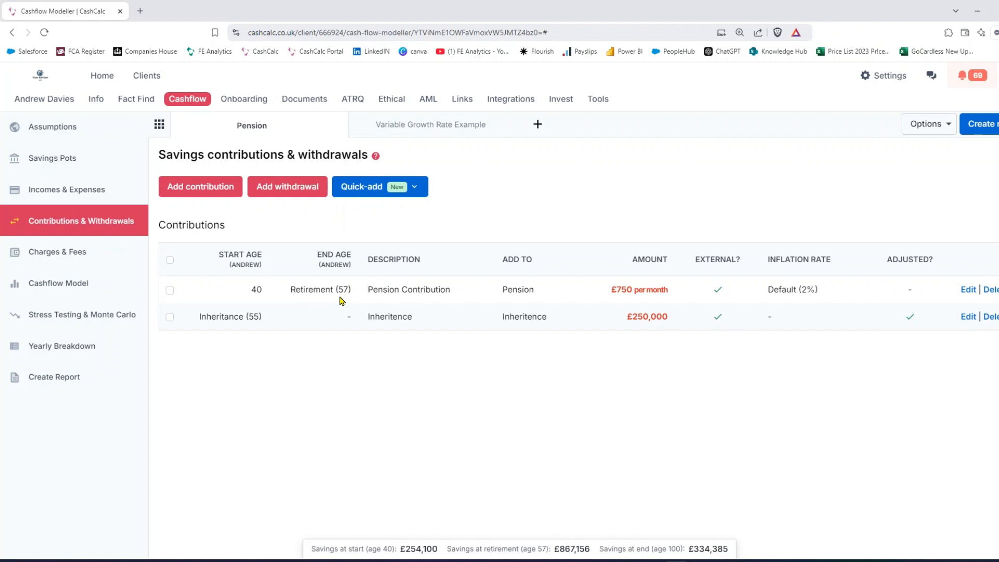
Move the Retirement event to age 55 on the assumptions timeline and check the linked ages of the incomes, expenses and contributions.
{"action": "left_click", "coordinate": [80, 133]}
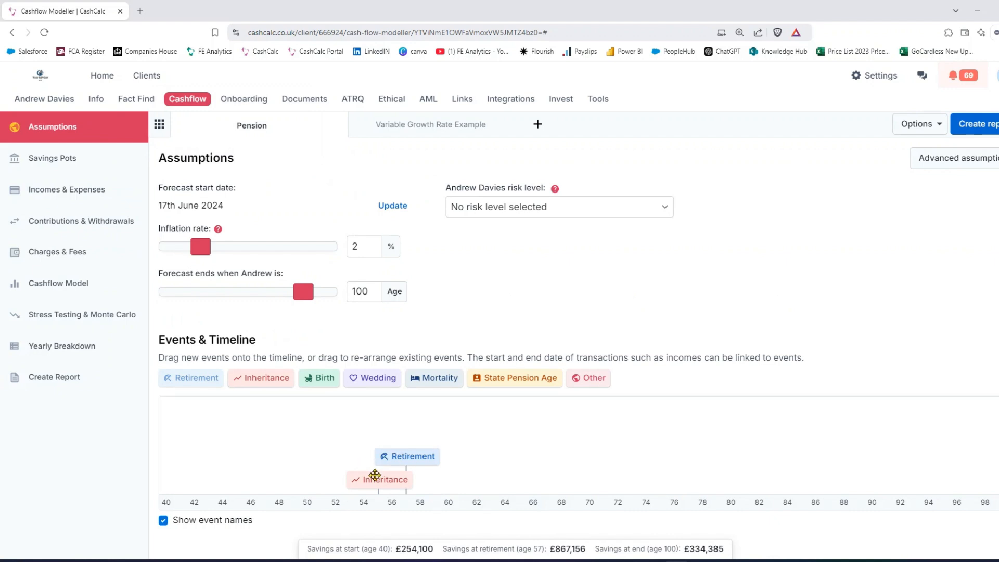
{"action": "left_click_drag", "start_coordinate": [405, 454], "coordinate": [378, 455]}
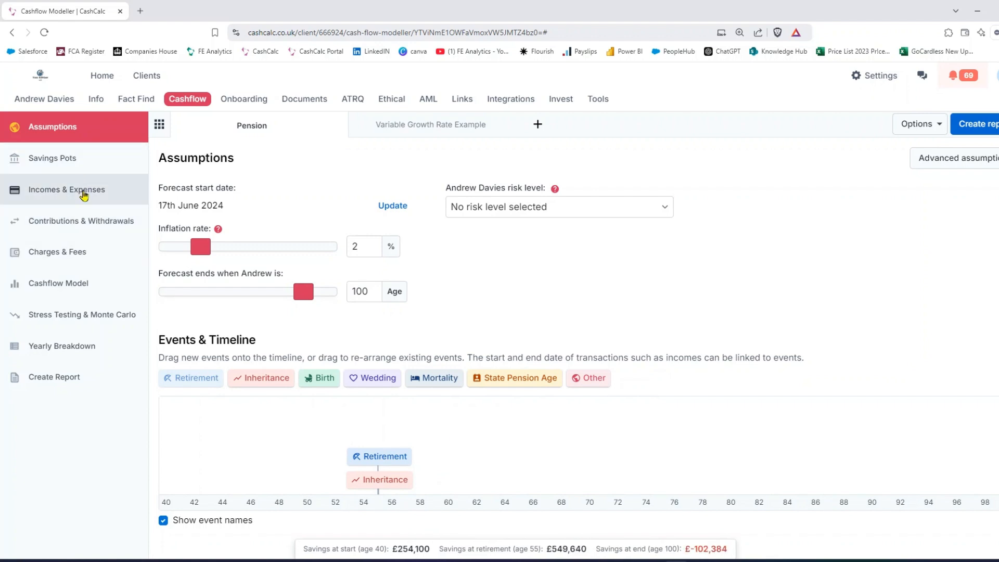
{"action": "left_click", "coordinate": [78, 189]}
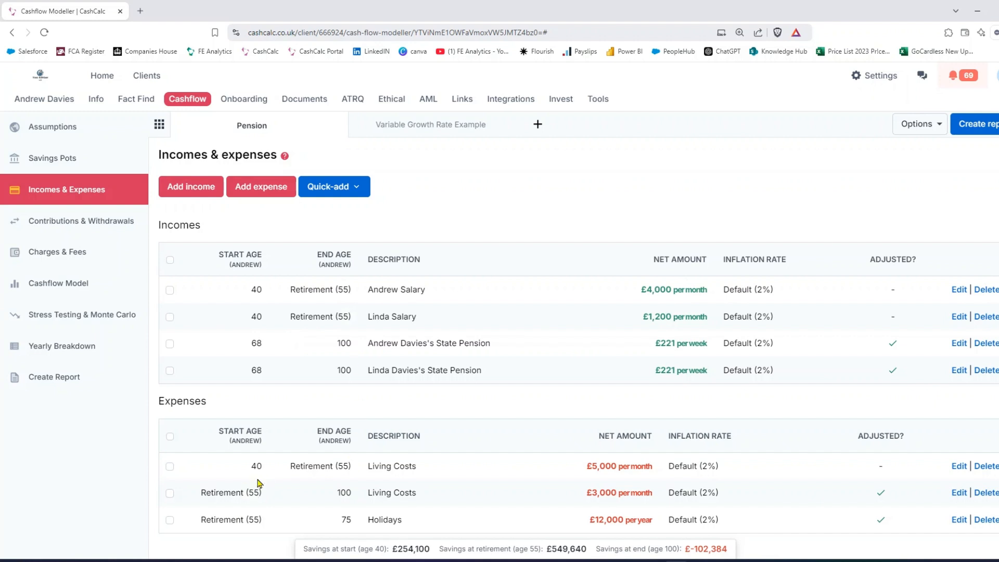
{"action": "left_click", "coordinate": [89, 220]}
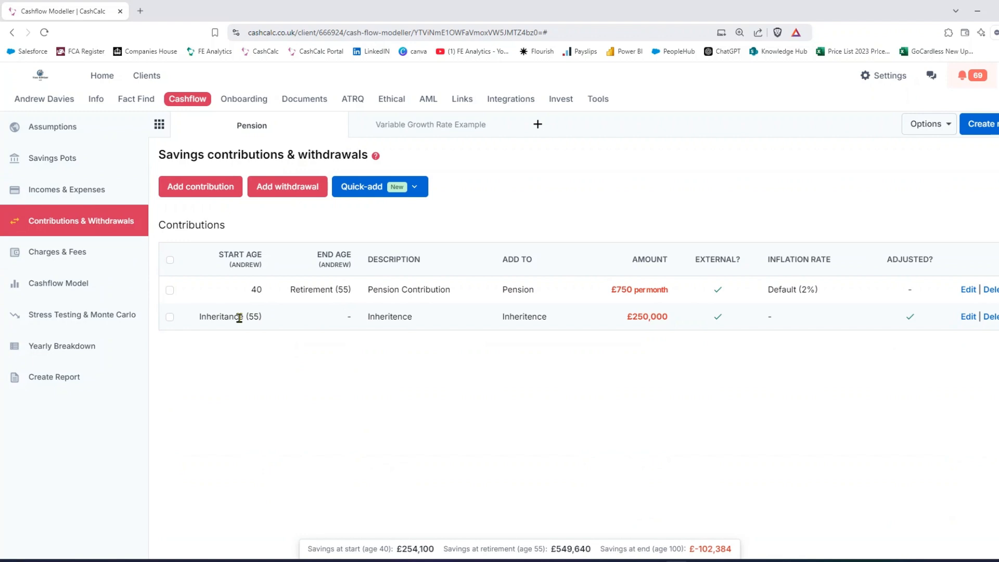
Examine the savings-over-time chart, looking at the shortfall years and the pension value at age 56.
{"action": "left_click", "coordinate": [80, 289]}
{"action": "scroll", "coordinate": [697, 237], "scroll_direction": "down", "scroll_amount": 1}
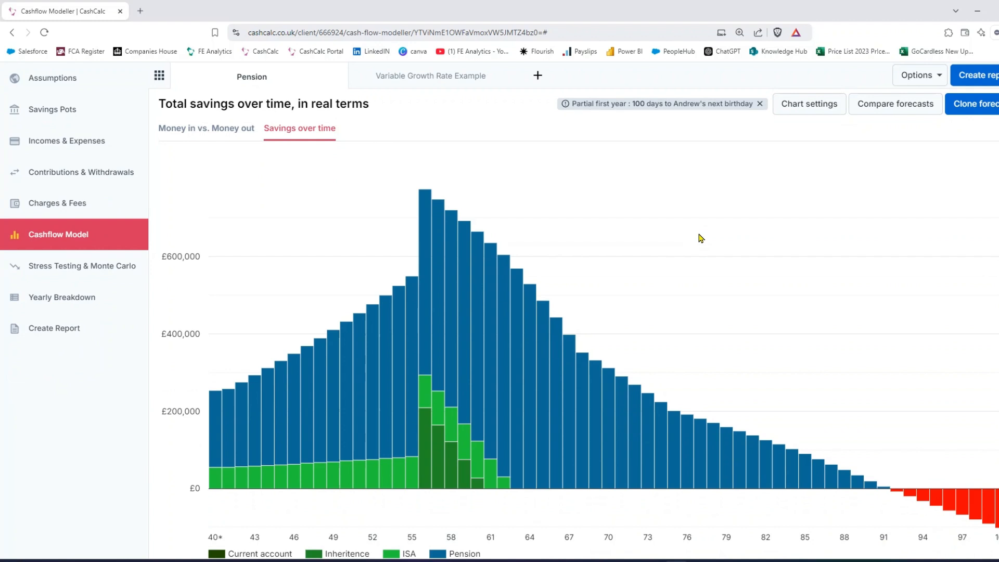
{"action": "scroll", "coordinate": [697, 237], "scroll_direction": "down", "scroll_amount": 1}
{"action": "mouse_move", "coordinate": [898, 439]}
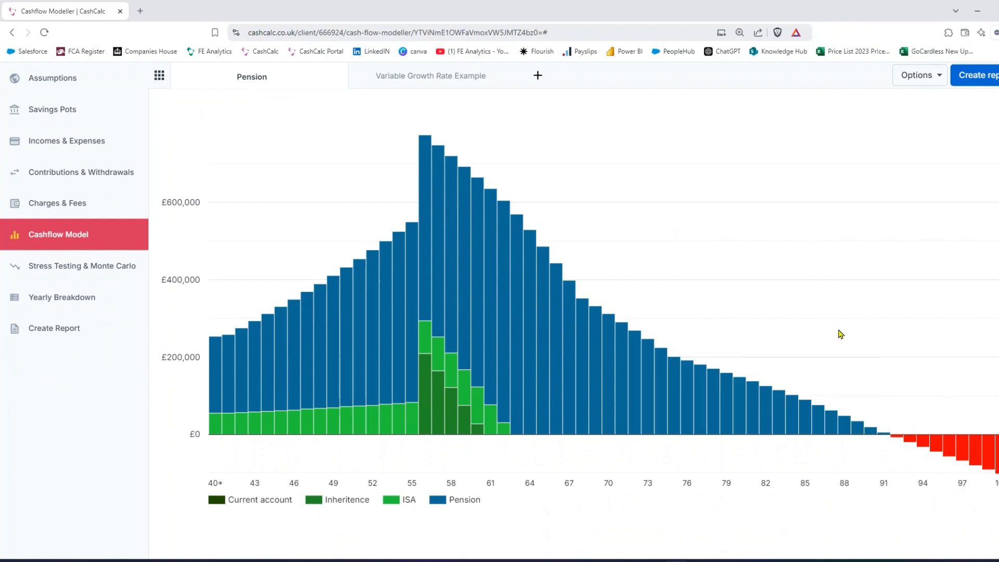
{"action": "mouse_move", "coordinate": [429, 303]}
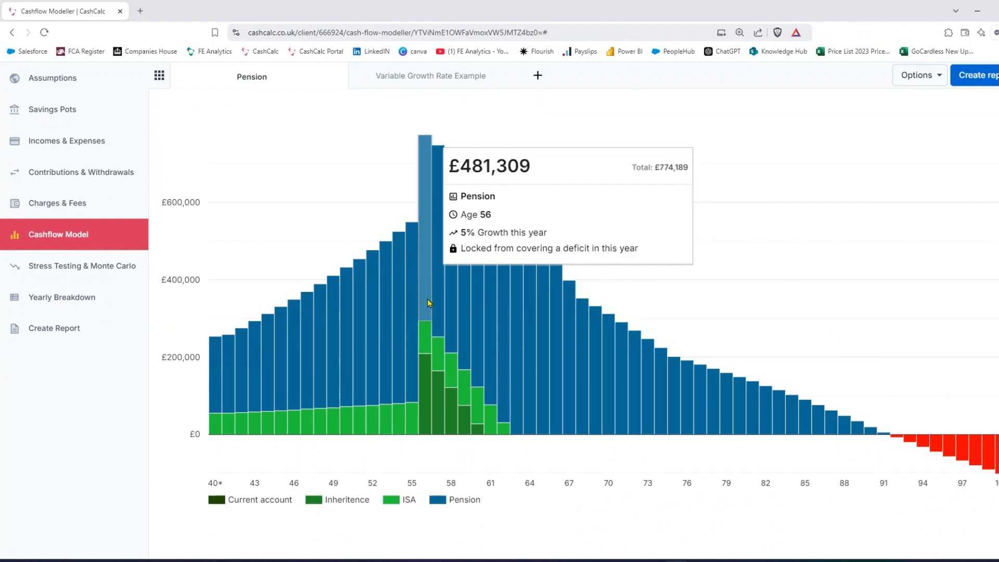
Review the savings contributions and compare them with the savings pots, including the separate inheritance pot.
{"action": "left_click", "coordinate": [100, 179]}
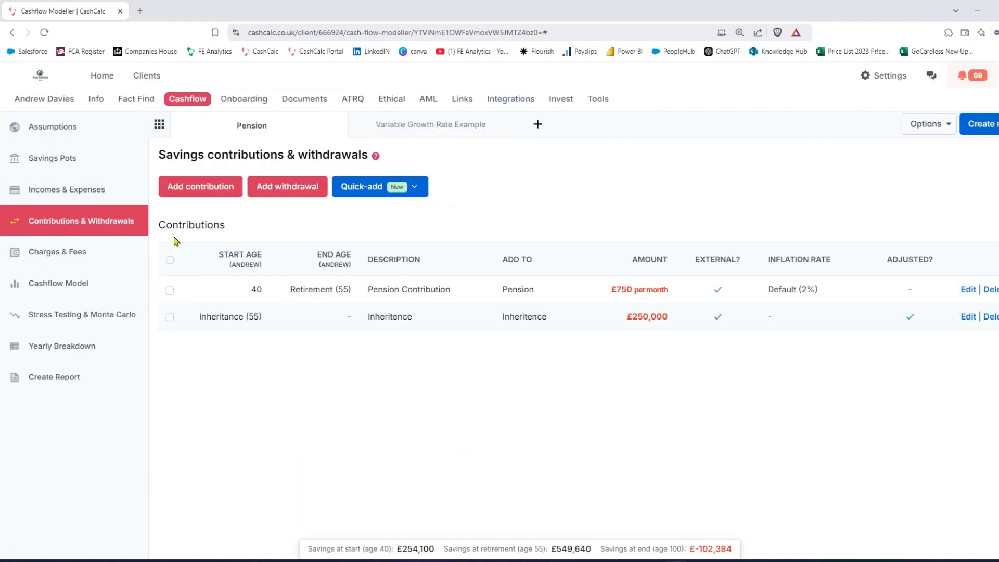
{"action": "left_click", "coordinate": [86, 158]}
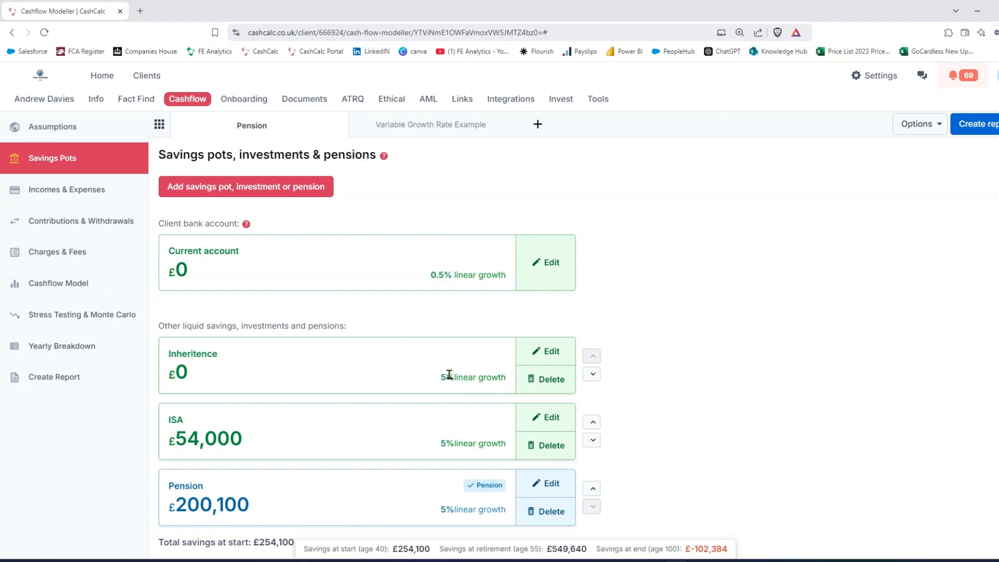
{"action": "left_click", "coordinate": [86, 232]}
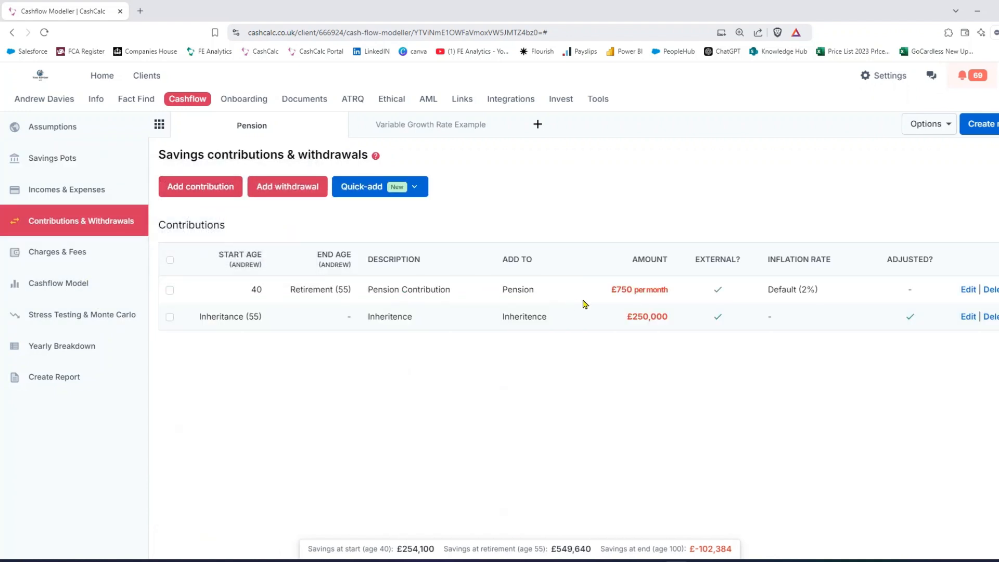
Open the £250,000 inheritance contribution, check its amount, start event and savings pot, and close it without updating.
{"action": "left_click", "coordinate": [968, 316]}
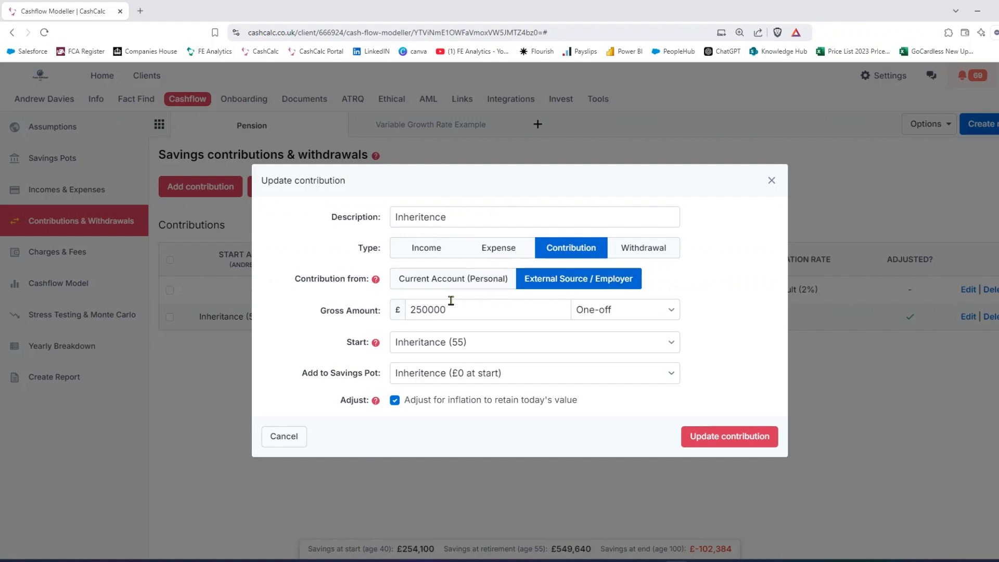
{"action": "left_click_drag", "start_coordinate": [447, 312], "coordinate": [407, 312]}
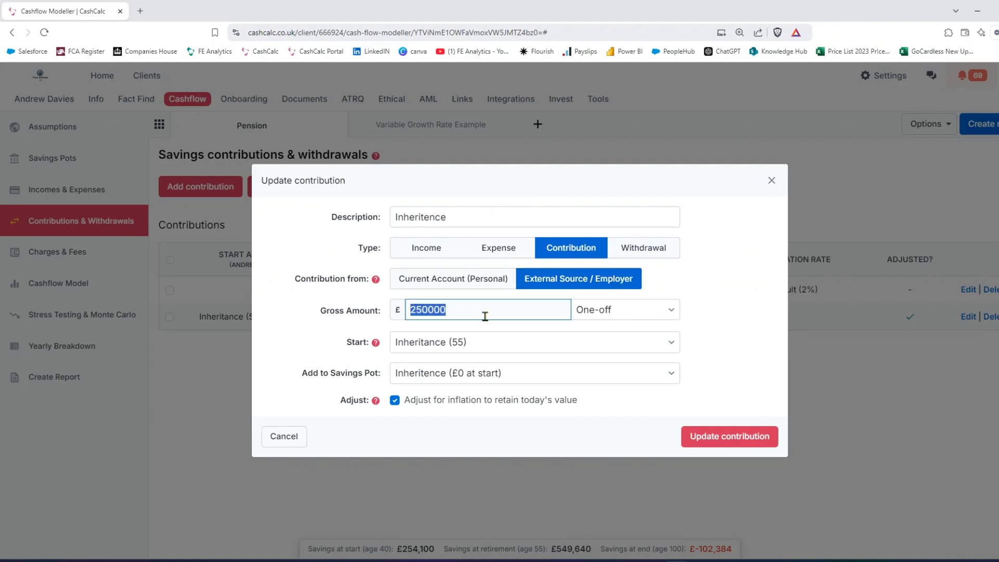
{"action": "left_click", "coordinate": [469, 349]}
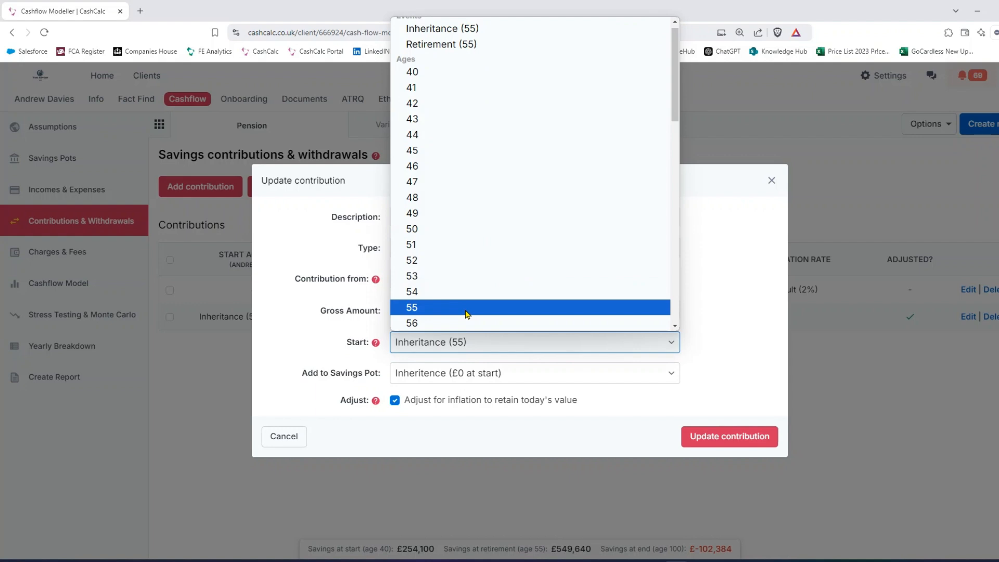
{"action": "left_click", "coordinate": [467, 32]}
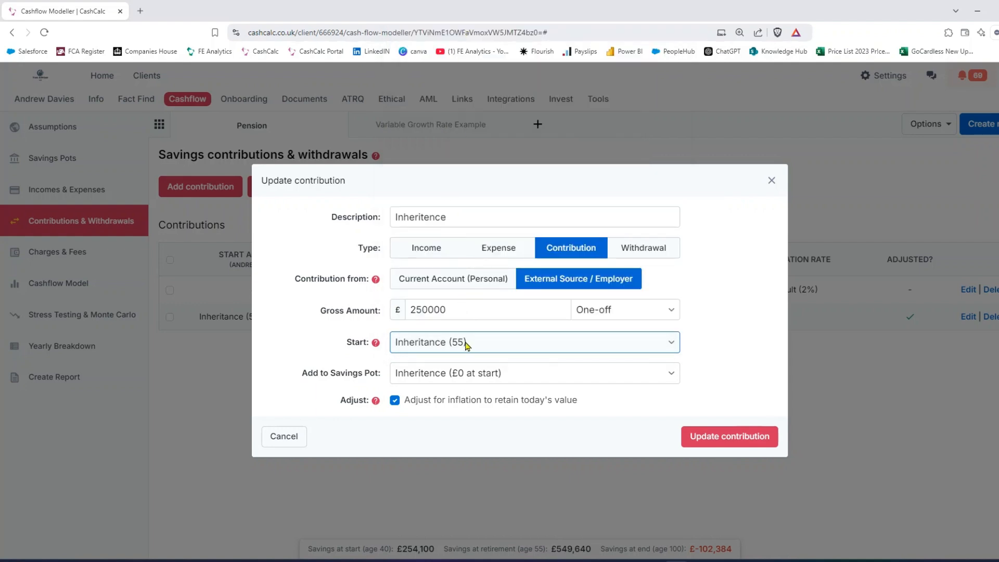
{"action": "left_click_drag", "start_coordinate": [306, 378], "coordinate": [413, 378]}
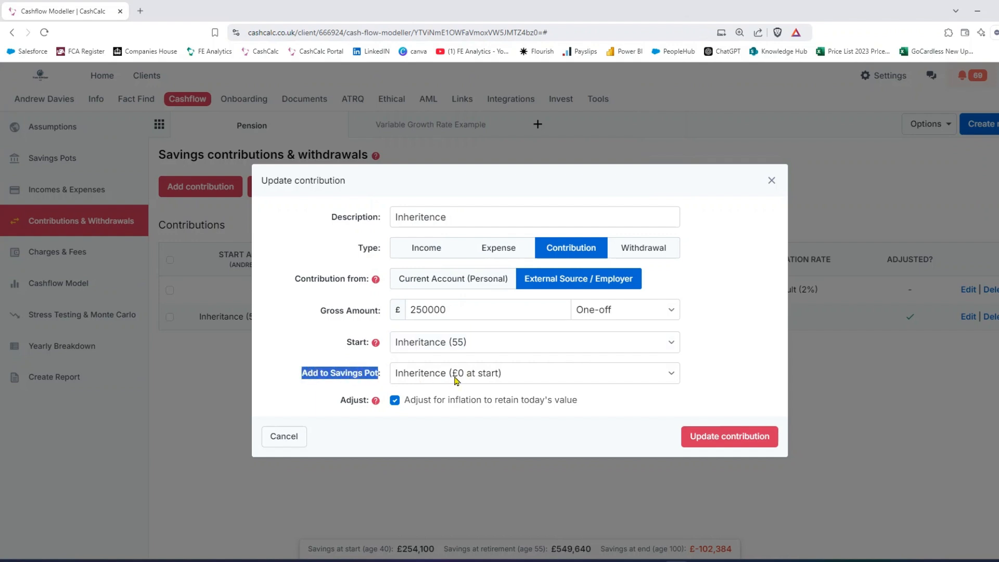
{"action": "left_click", "coordinate": [771, 182]}
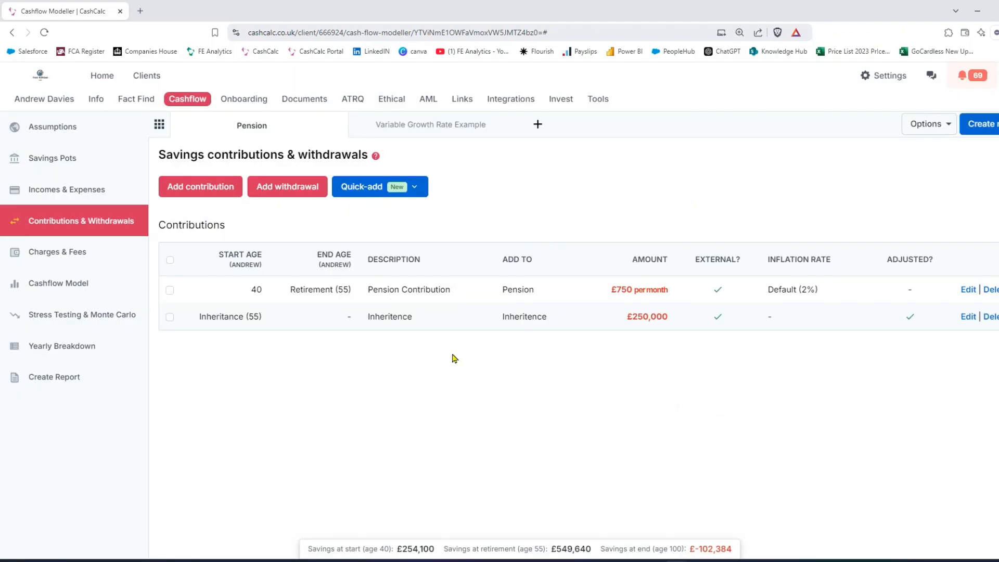
Open the Pension savings pot for editing and switch its investment return format to Variable.
{"action": "left_click", "coordinate": [52, 133]}
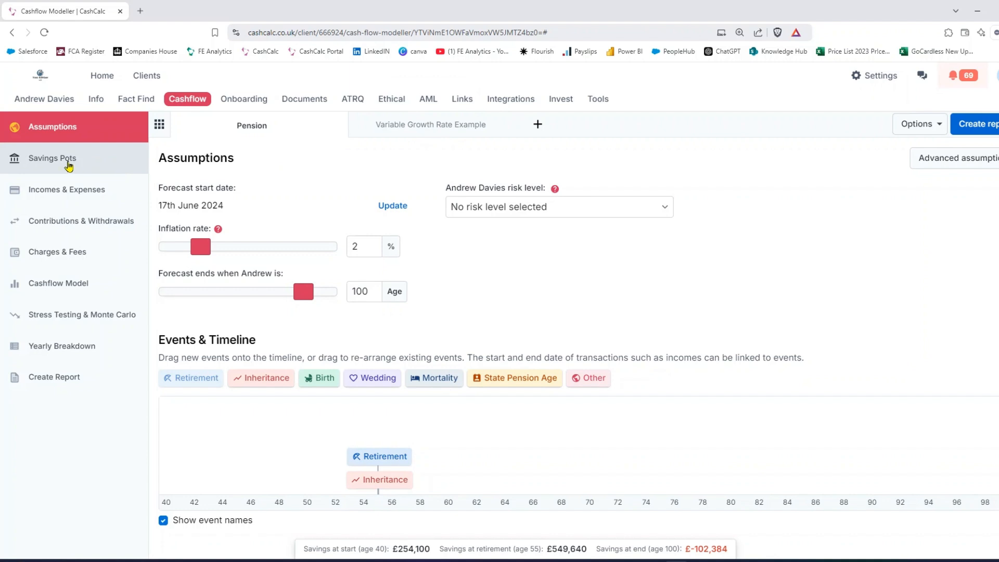
{"action": "left_click", "coordinate": [68, 162]}
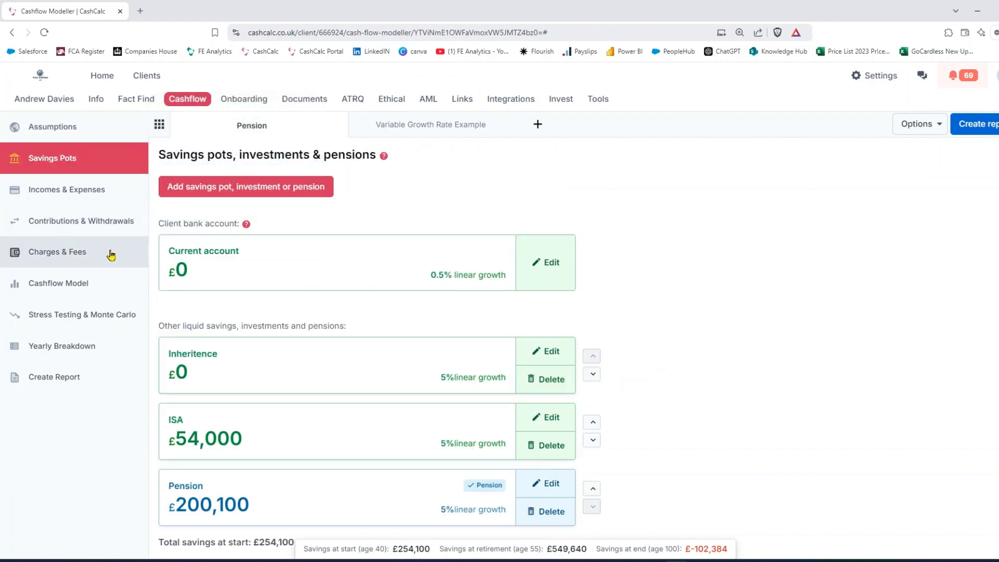
{"action": "scroll", "coordinate": [279, 429], "scroll_direction": "down", "scroll_amount": 1}
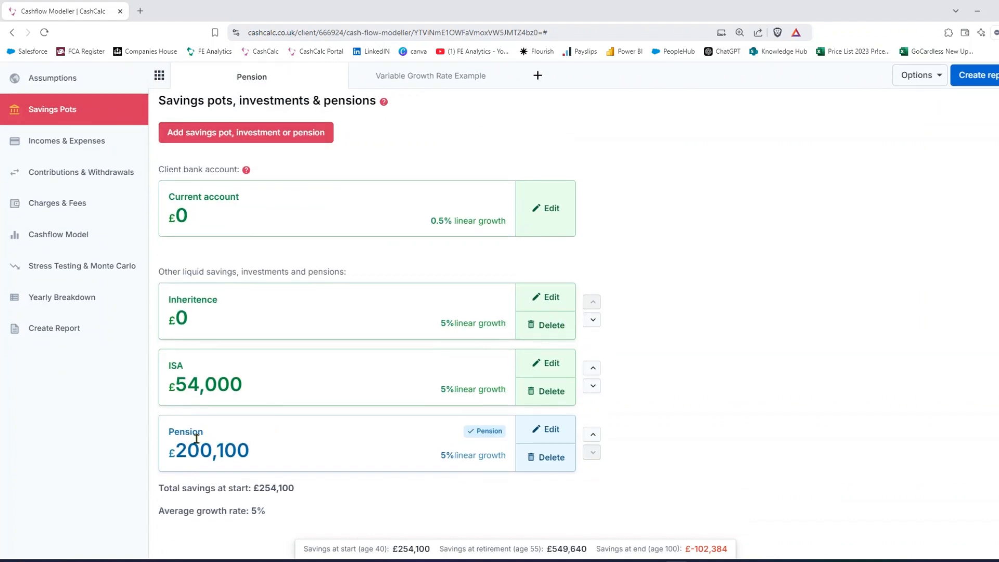
{"action": "mouse_move", "coordinate": [443, 455]}
{"action": "left_mouse_down"}
{"action": "mouse_move", "coordinate": [470, 453]}
{"action": "mouse_move", "coordinate": [451, 457]}
{"action": "left_mouse_up"}
{"action": "left_click", "coordinate": [550, 430]}
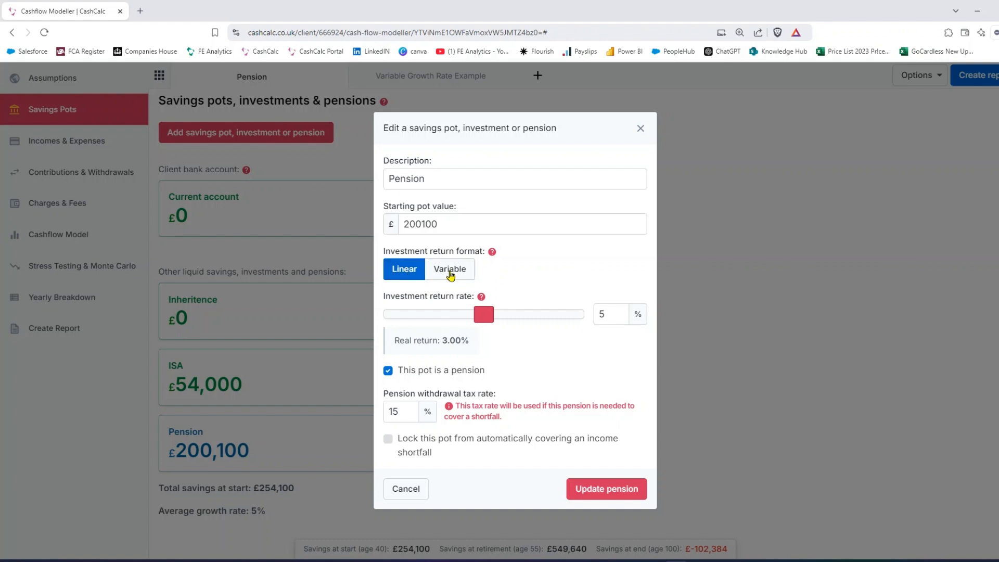
{"action": "left_click", "coordinate": [451, 273]}
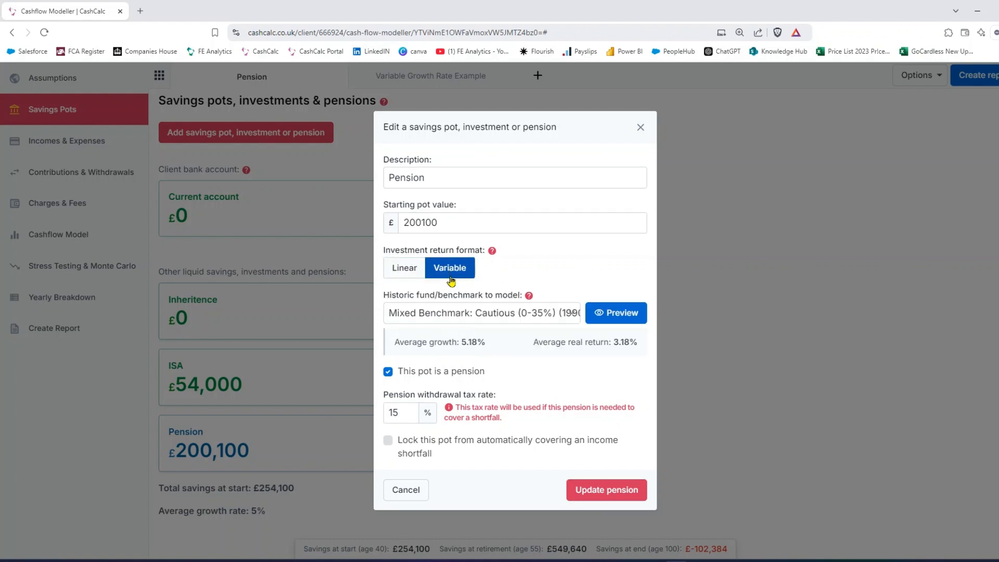
Browse the example, custom and favourite benchmarks available for the pension's variable returns and close the pot without updating it.
{"action": "left_click", "coordinate": [500, 315]}
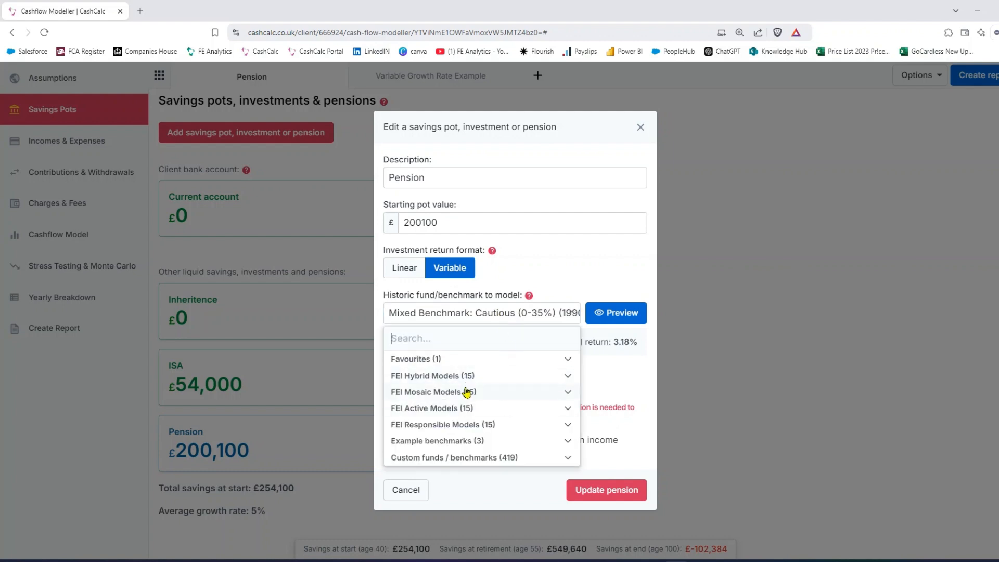
{"action": "left_click", "coordinate": [480, 442]}
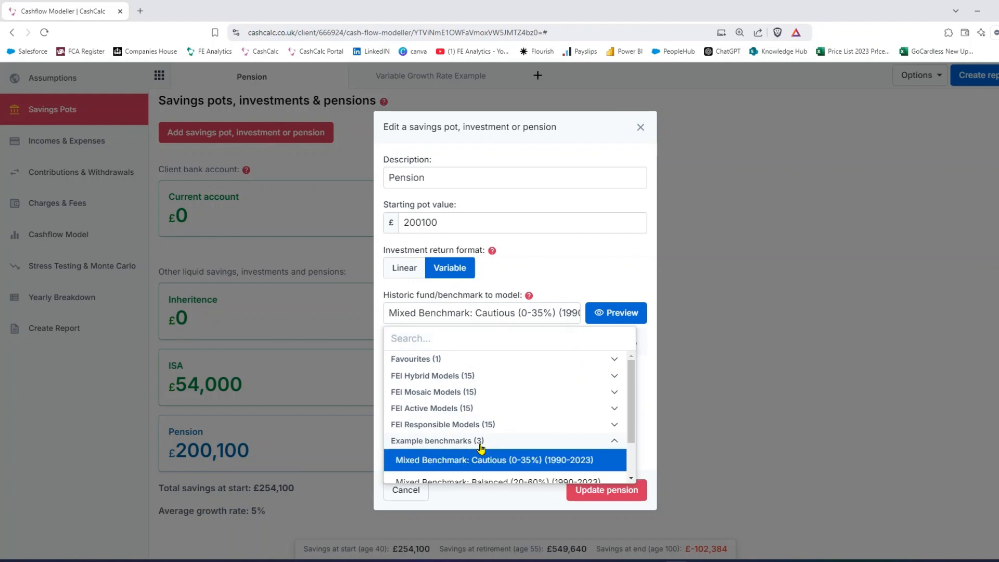
{"action": "scroll", "coordinate": [480, 447], "scroll_direction": "down", "scroll_amount": 1}
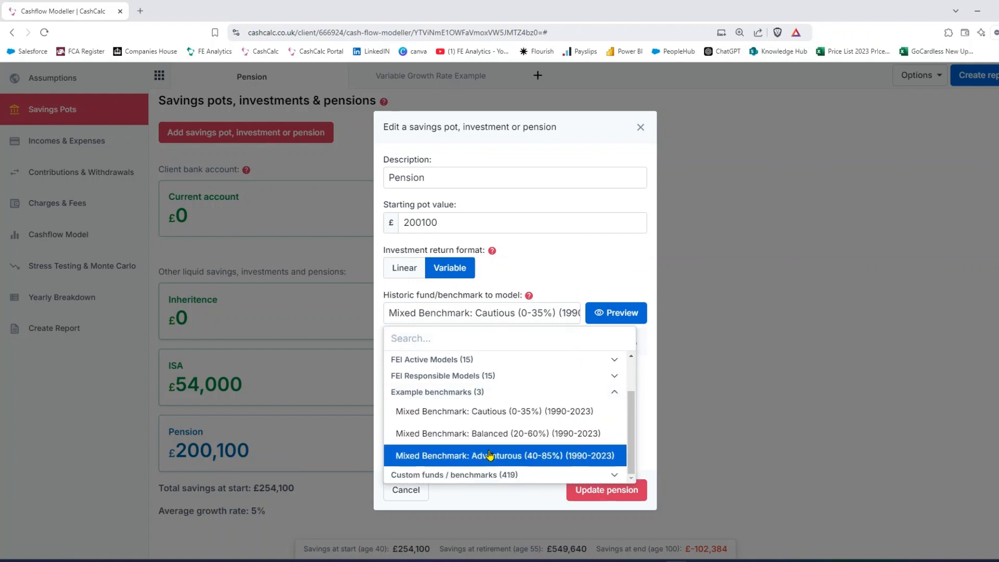
{"action": "left_click", "coordinate": [499, 475]}
{"action": "scroll", "coordinate": [514, 429], "scroll_direction": "down", "scroll_amount": 3}
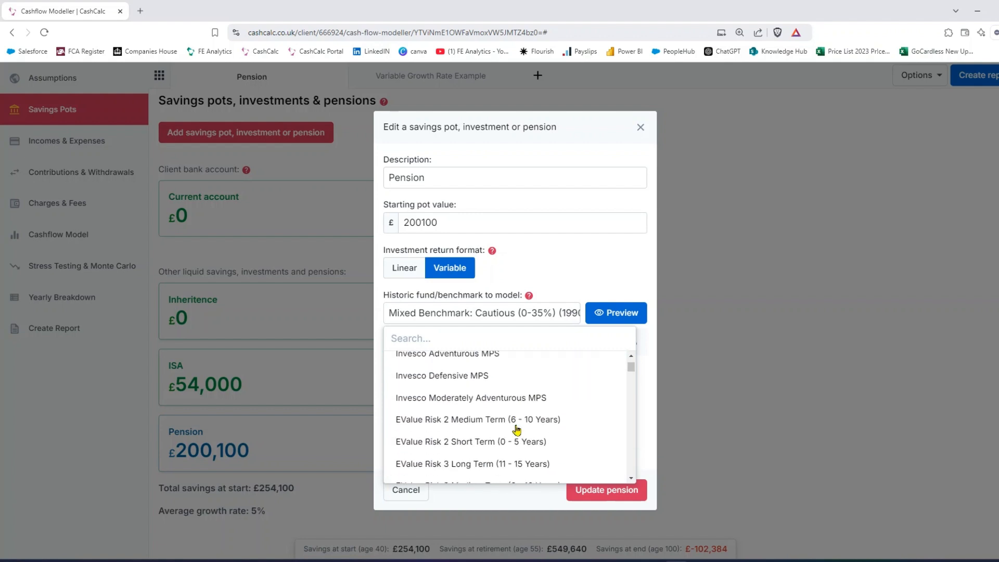
{"action": "scroll", "coordinate": [517, 430], "scroll_direction": "down", "scroll_amount": 2}
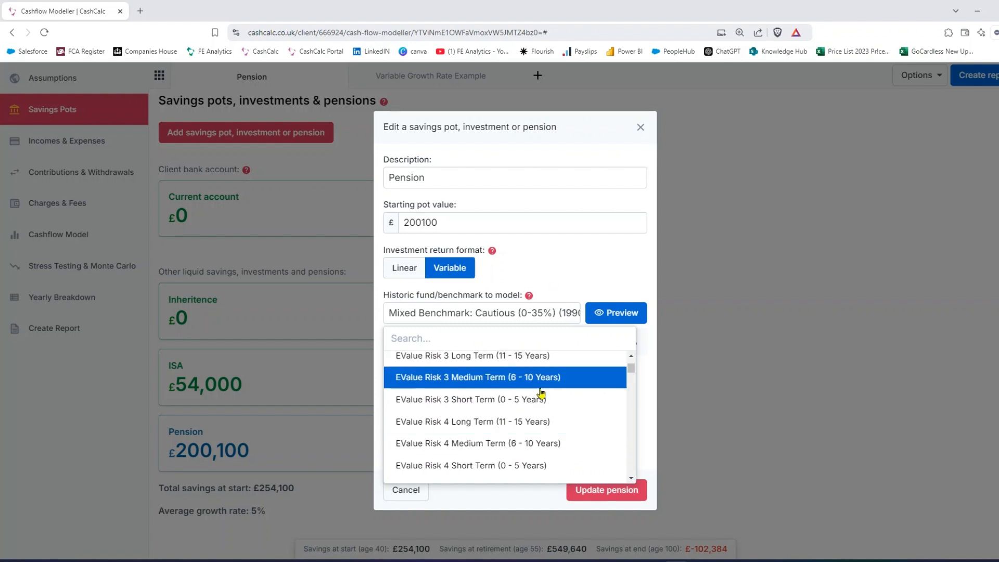
{"action": "scroll", "coordinate": [540, 390], "scroll_direction": "up", "scroll_amount": 5}
{"action": "left_click", "coordinate": [479, 360]}
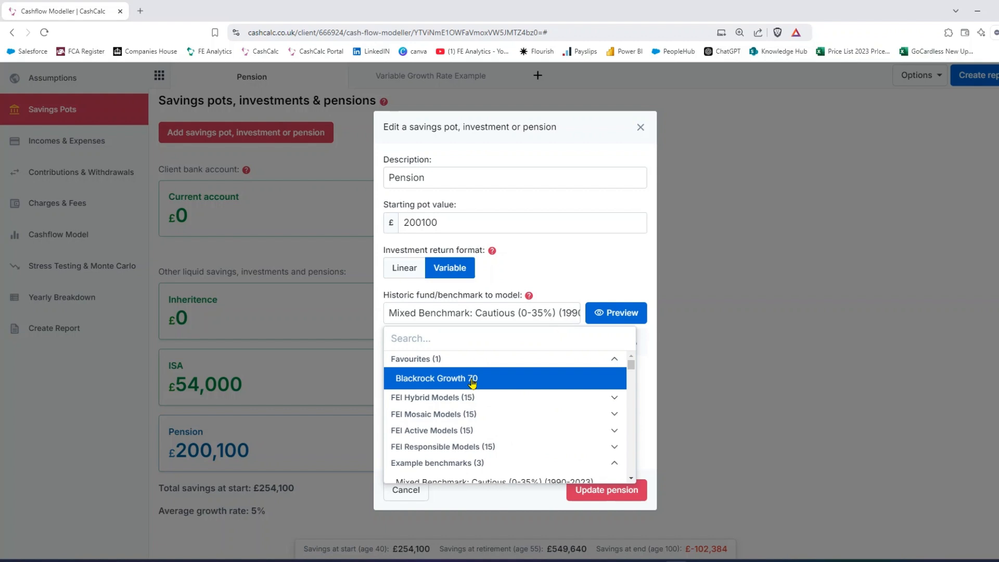
{"action": "left_click", "coordinate": [641, 128]}
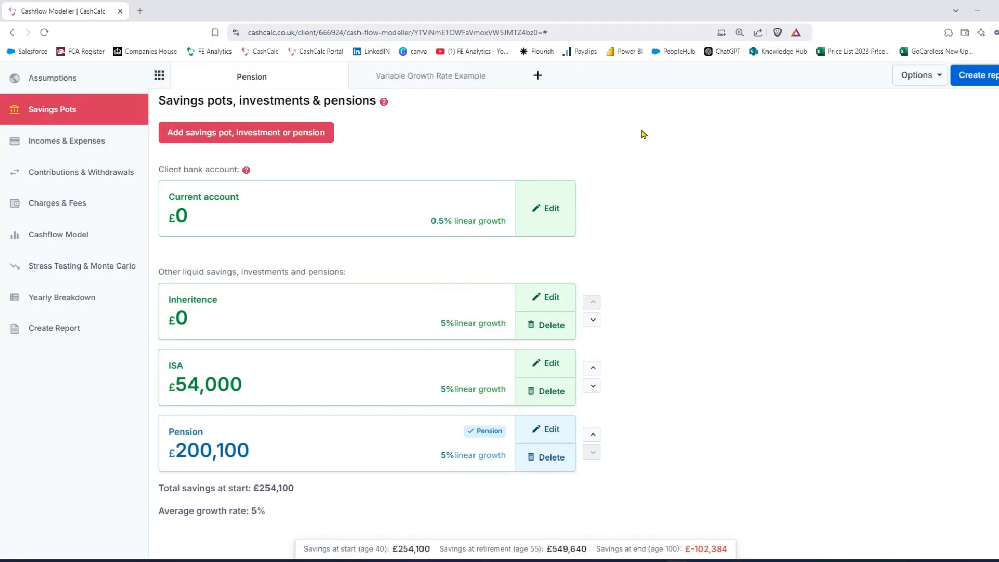
Open the Variable Growth Rate Example forecast and review its pension pot's growth setting and its cashflow chart.
{"action": "left_click", "coordinate": [427, 78]}
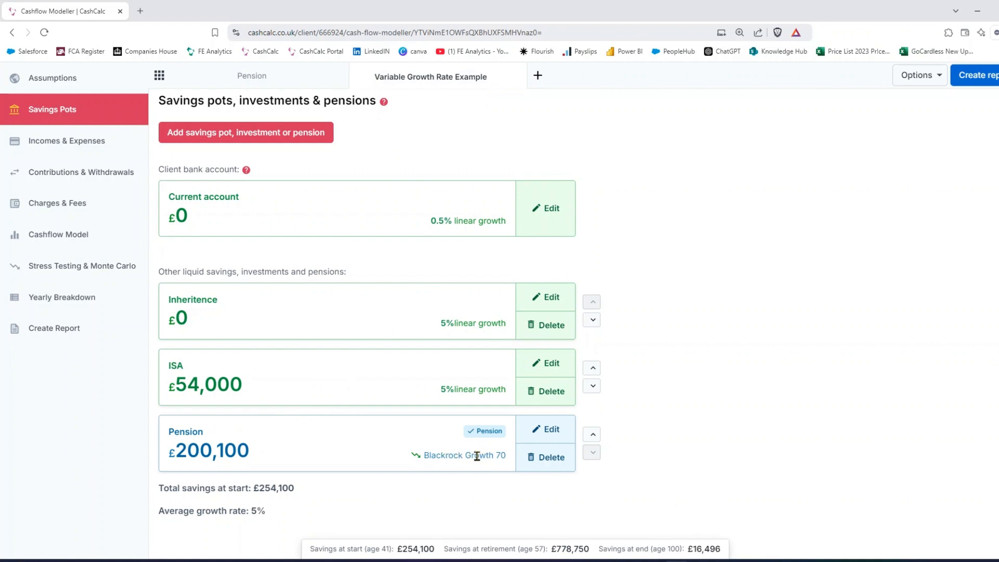
{"action": "left_click", "coordinate": [59, 235]}
{"action": "scroll", "coordinate": [867, 250], "scroll_direction": "down", "scroll_amount": 1}
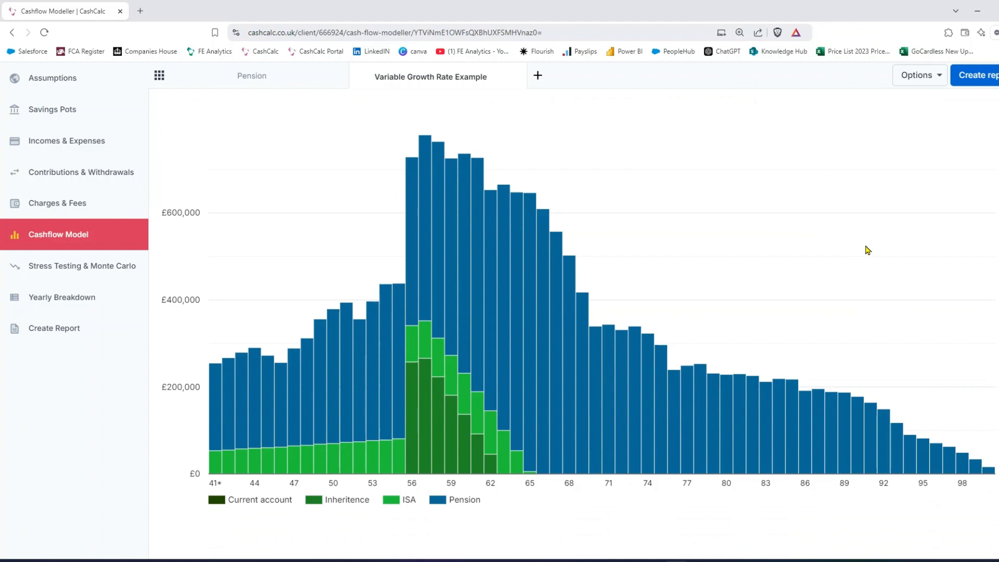
Compare the Pension forecast's chart with the Variable Growth Rate Example's chart and inspect the latter's pension growth at age 44.
{"action": "left_click", "coordinate": [253, 83]}
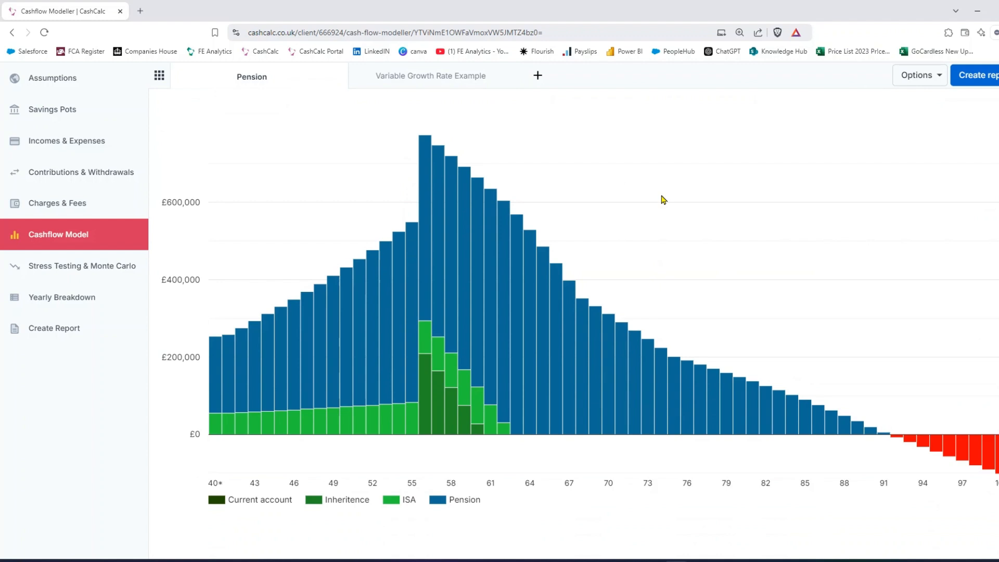
{"action": "left_click", "coordinate": [429, 82]}
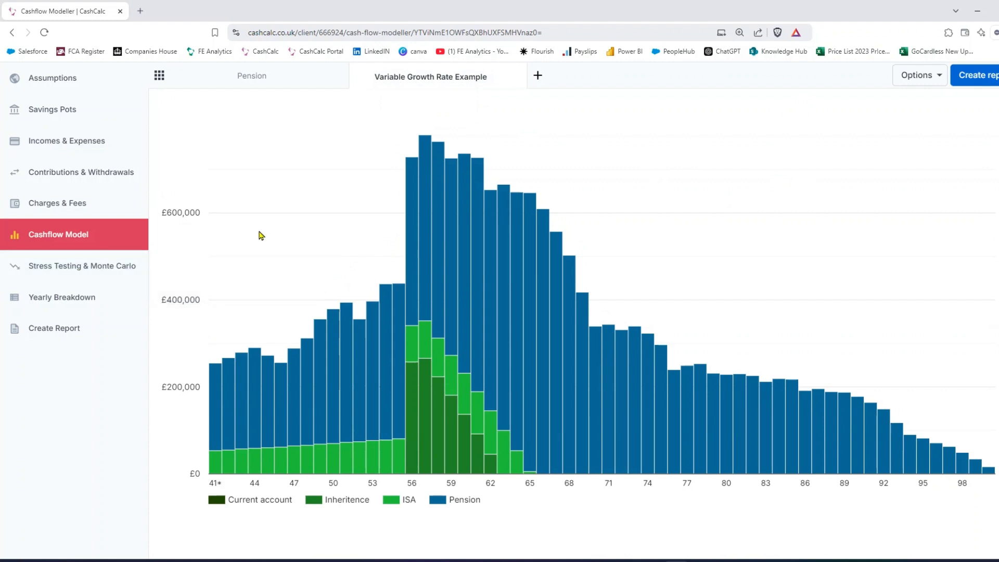
{"action": "mouse_move", "coordinate": [260, 358]}
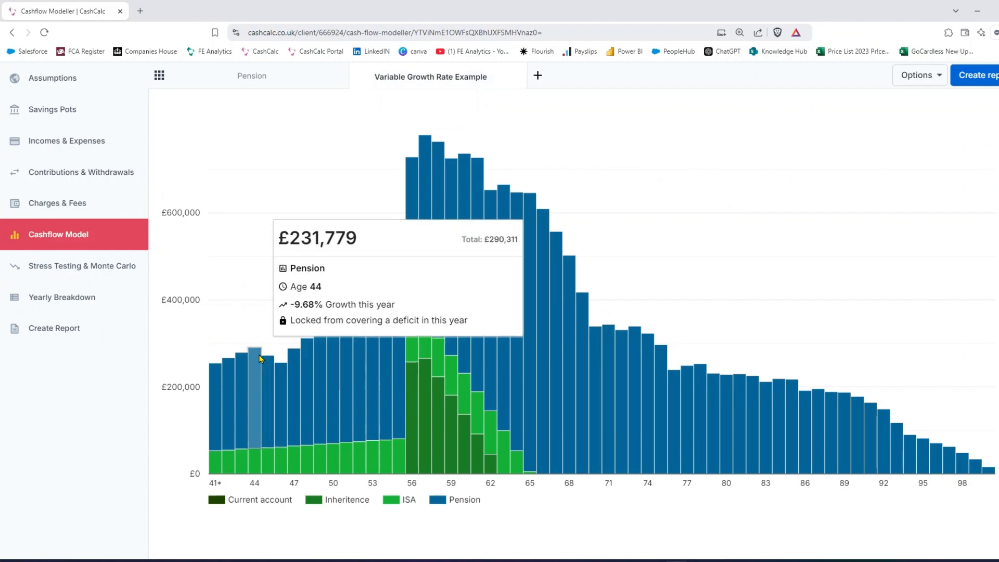